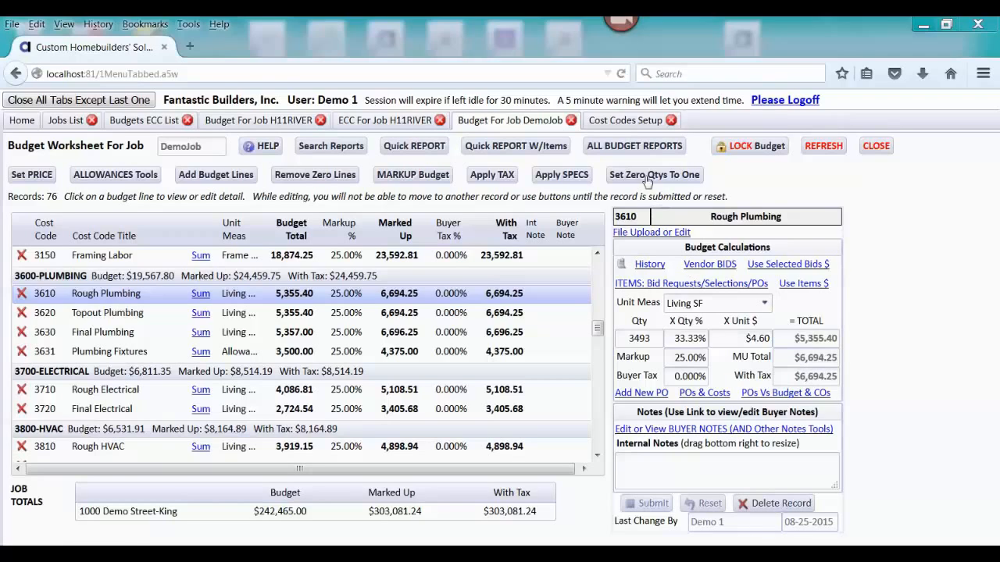
Step: View the default budget notes for cost code 5030 Drywall - Turnkey in the Cost Codes Master Setup
left_click(614, 122)
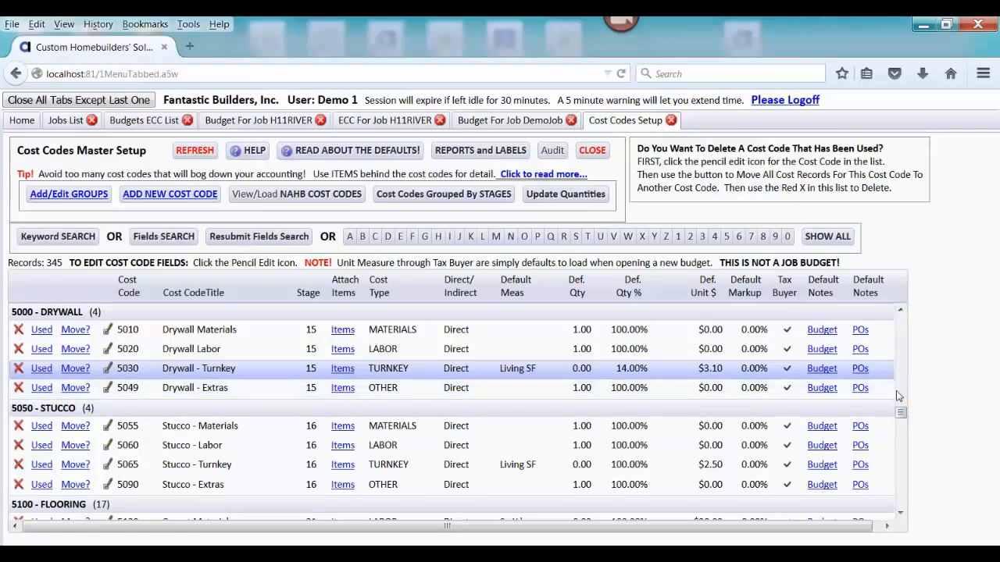
left_click(828, 372)
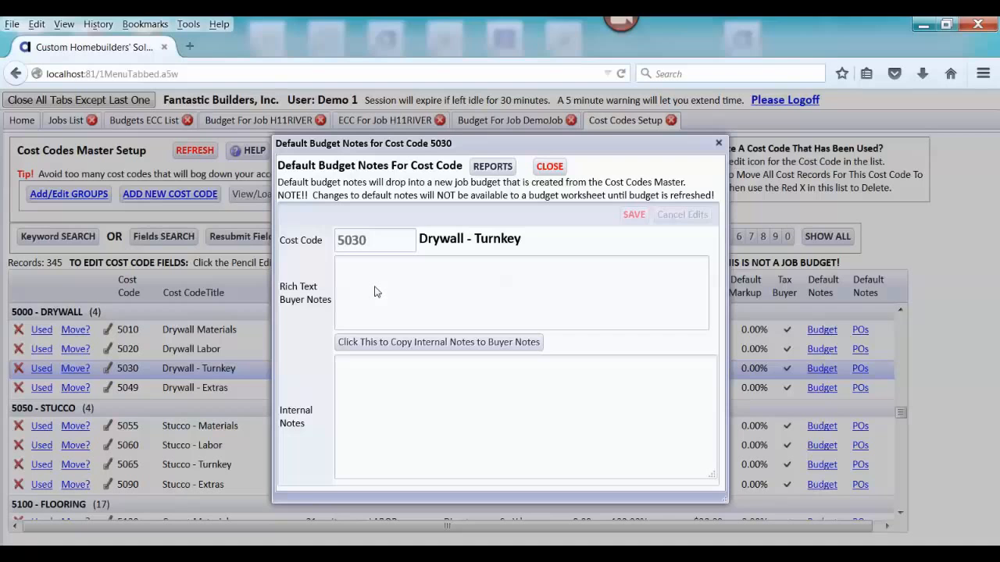
left_click(549, 168)
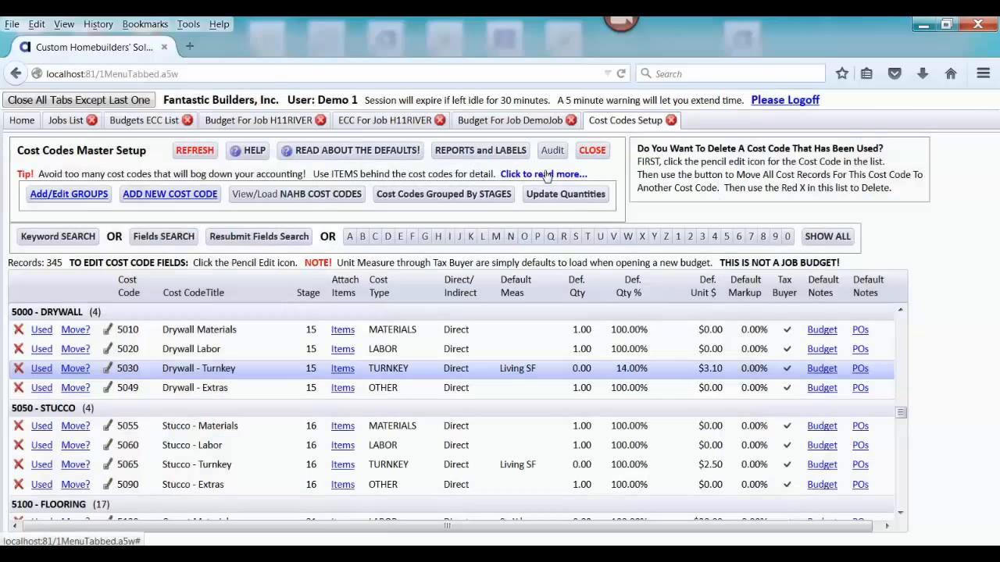
Step: Review the default PO attachment Drywall_ScopeOfWork_Fantastic_2.pdf of cost code 5030, then return to the cost code list
left_click(860, 370)
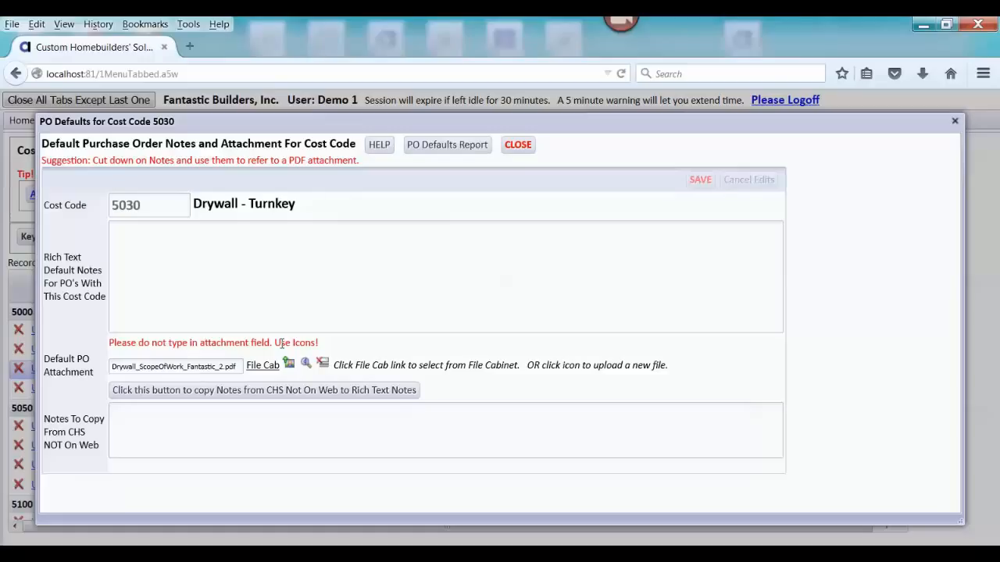
left_click(306, 366)
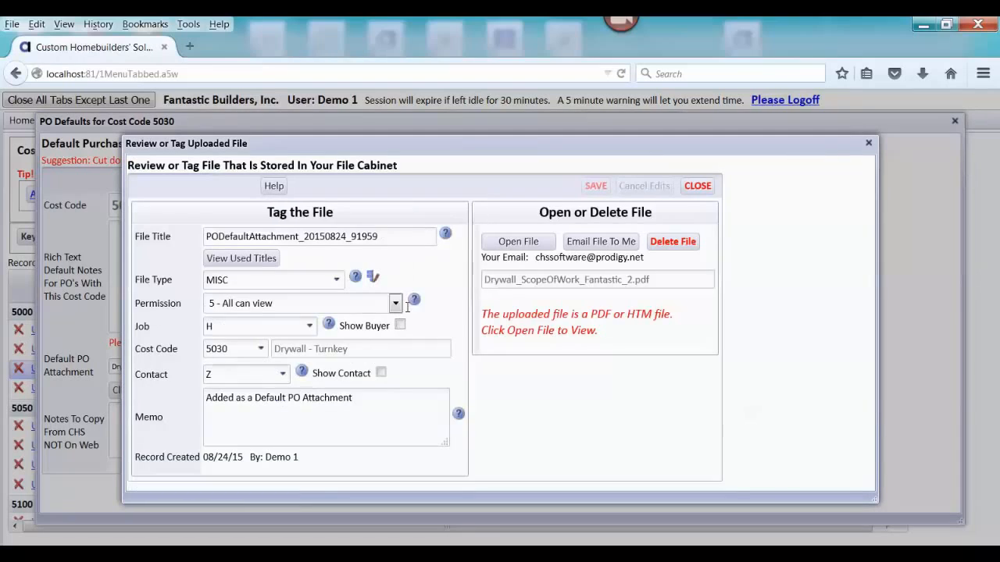
left_click(511, 243)
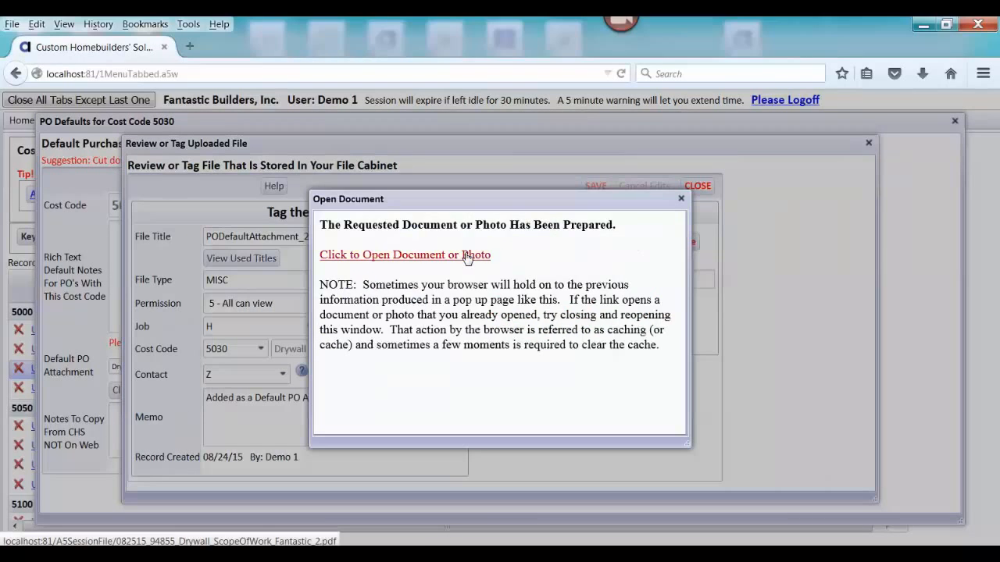
left_click(466, 255)
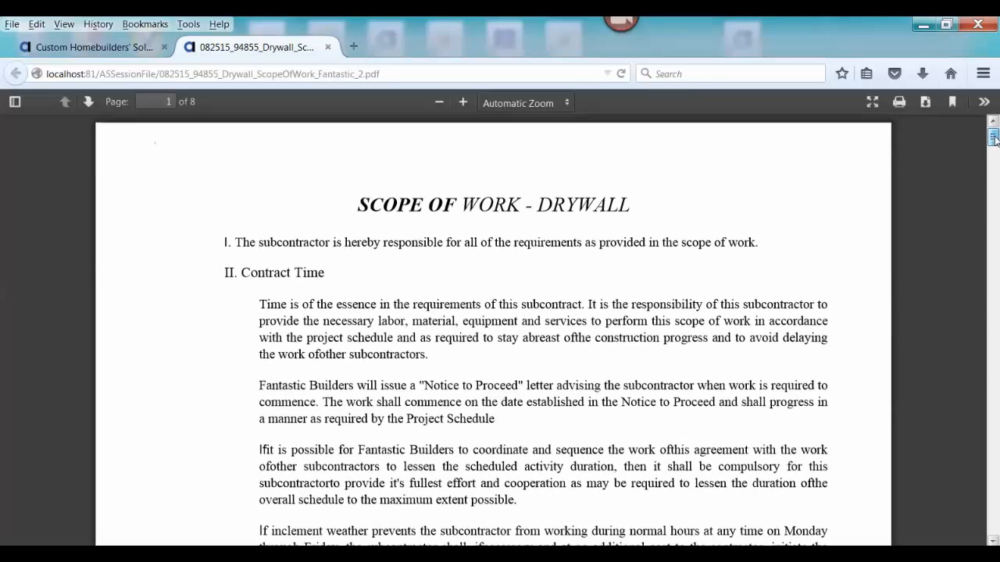
mouse_move(993, 141)
left_mouse_down()
mouse_move(995, 190)
mouse_move(994, 138)
left_mouse_up()
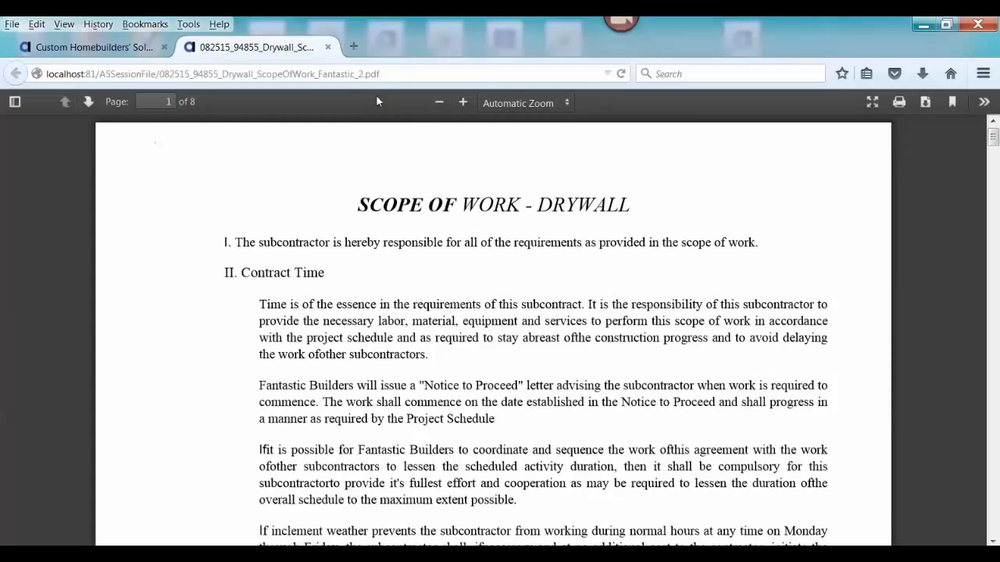
left_click(328, 48)
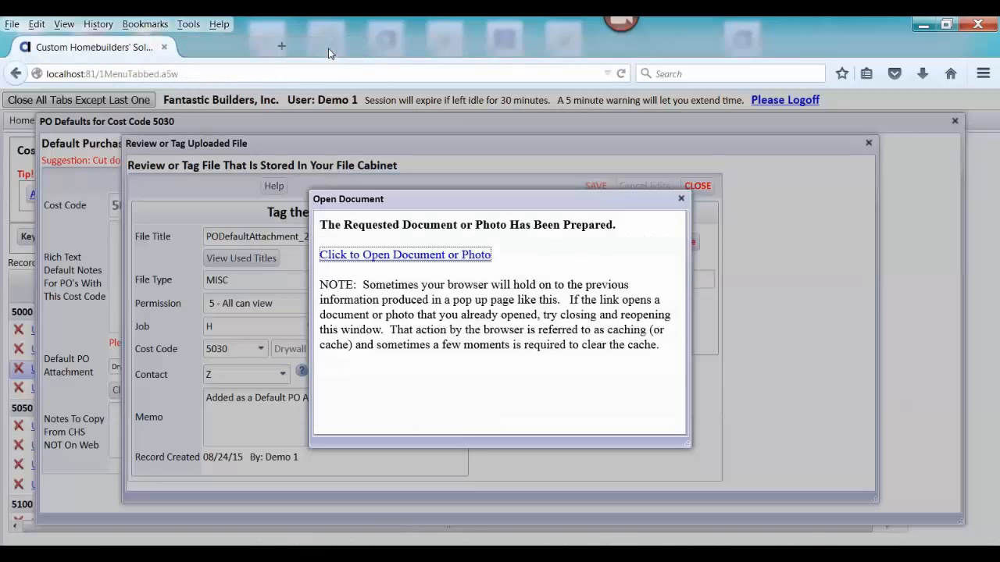
left_click(681, 198)
left_click(698, 187)
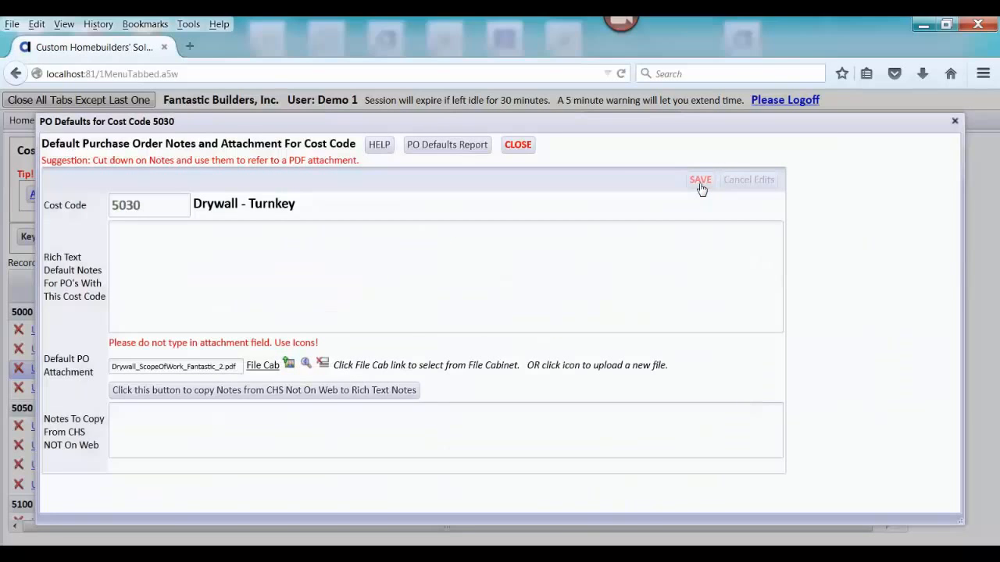
left_click(511, 147)
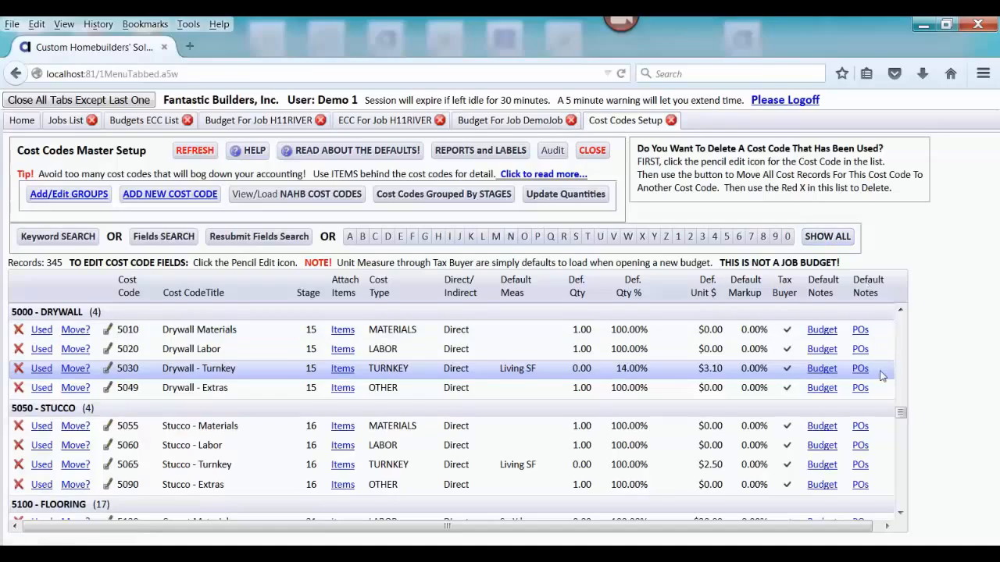
Step: Review the default fields and notes of cost code 3610 Rough Plumbing without changing them
scroll(902, 400, "up", 10)
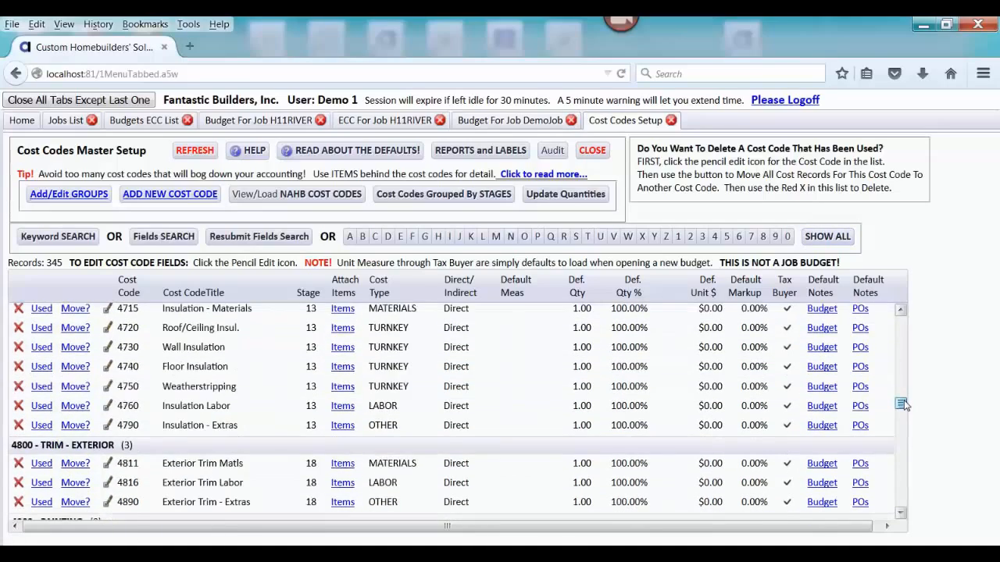
scroll(903, 400, "up", 10)
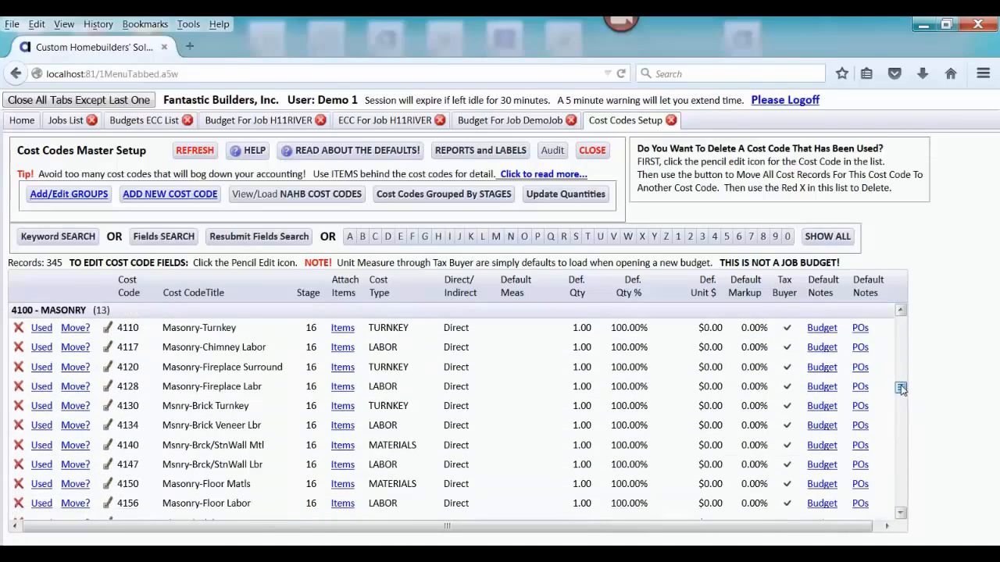
left_click_drag(901, 386, 901, 372)
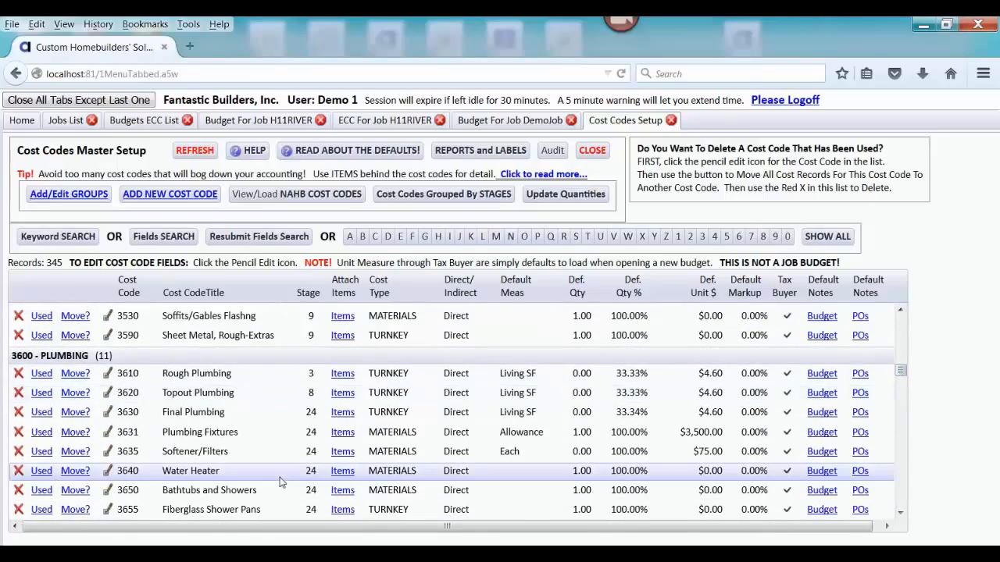
left_click(107, 377)
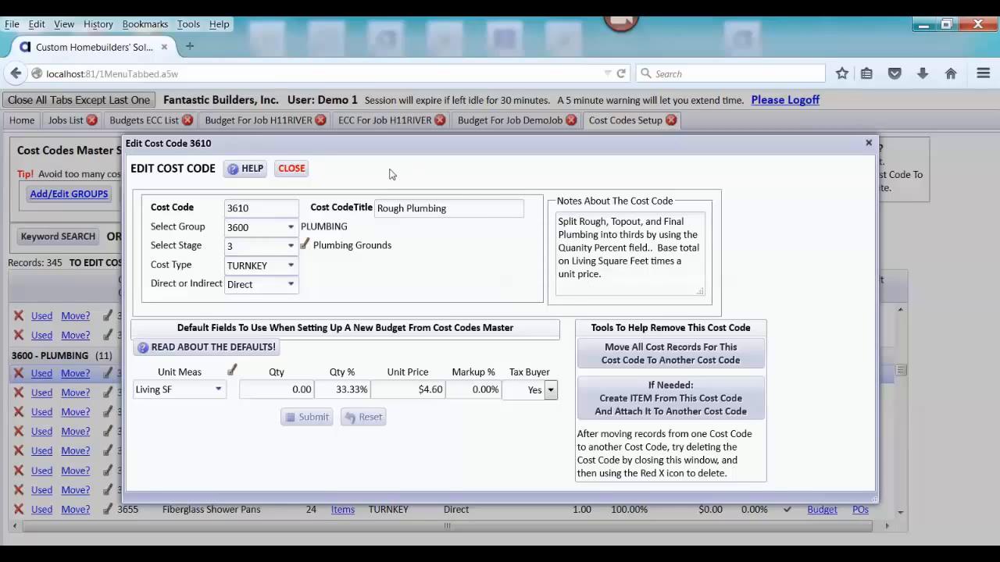
left_click(295, 170)
left_click(297, 172)
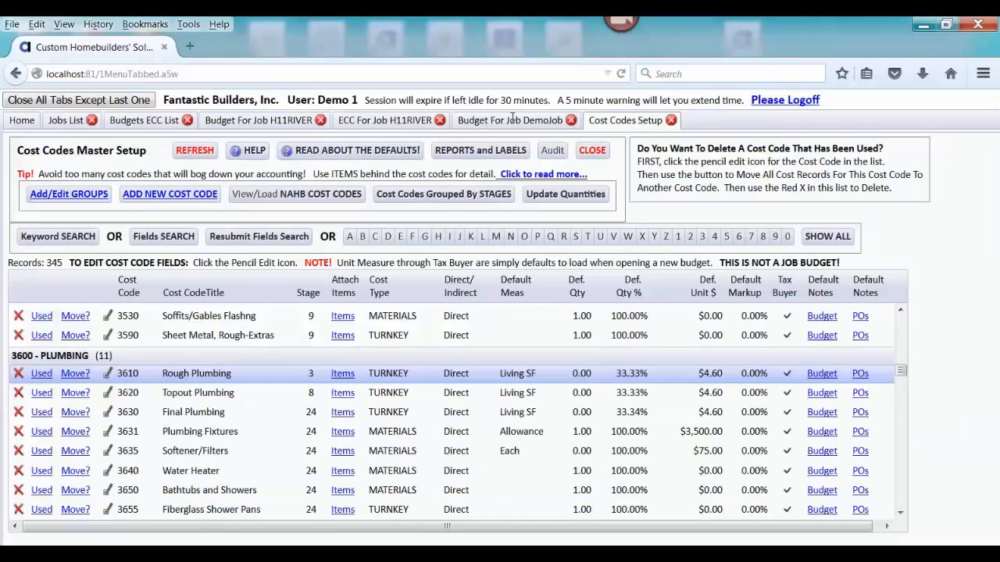
Step: View the general cost code notes for the Rough Plumbing line in the DemoJob budget worksheet
left_click(519, 121)
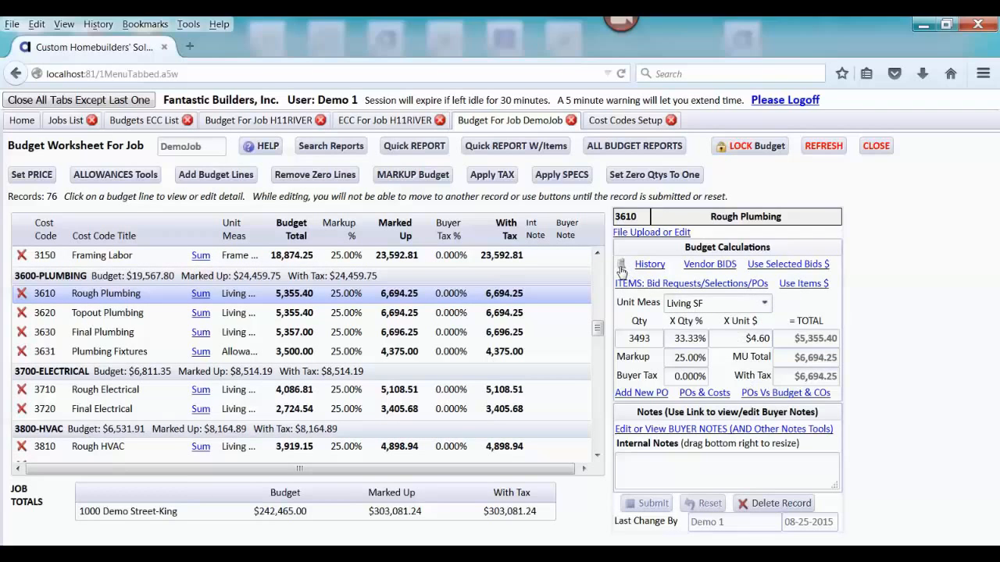
left_click(621, 265)
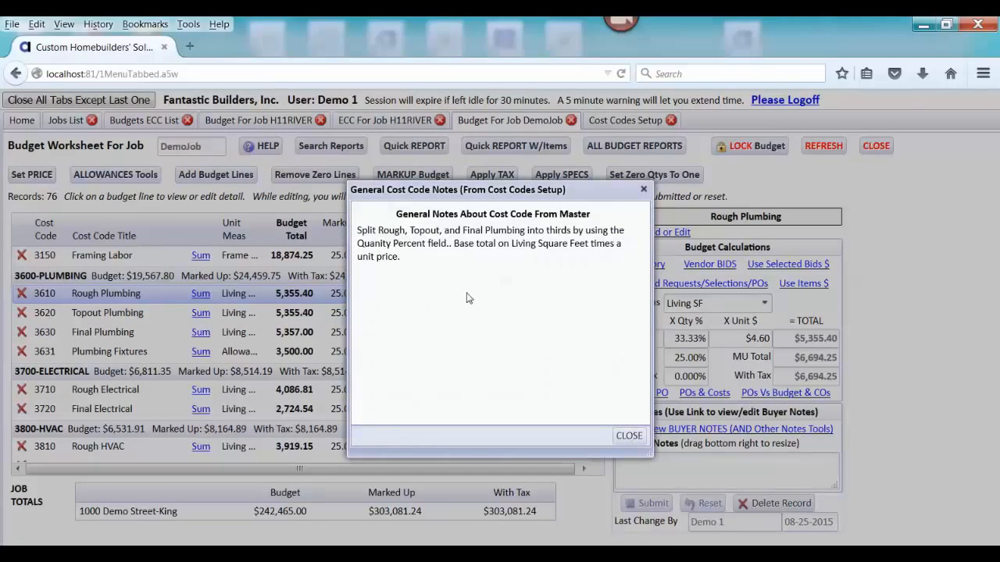
left_click(625, 438)
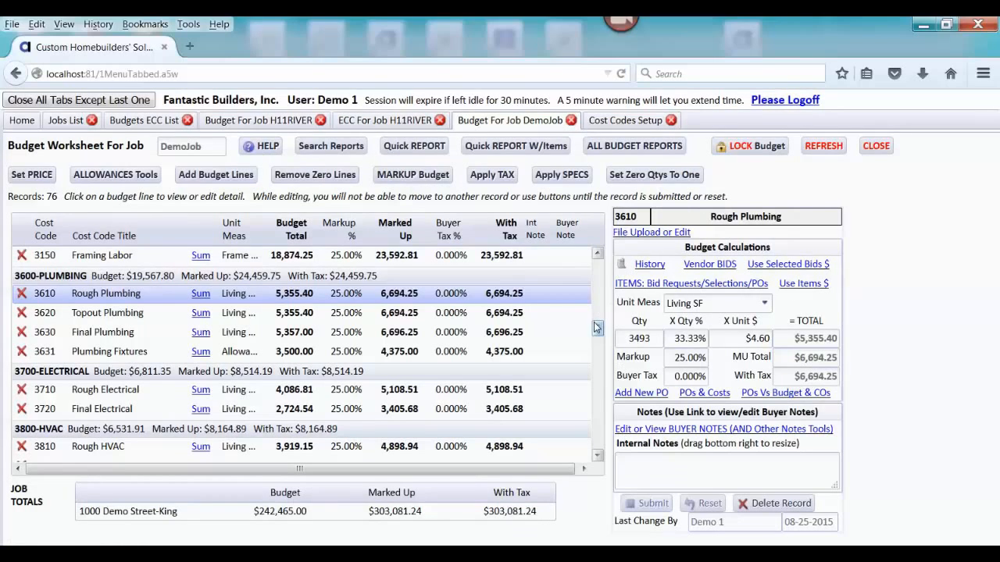
Step: Start a new purchase order from the 5030 Drywall - Turnkey line of the DemoJob budget
left_click_drag(597, 324, 598, 377)
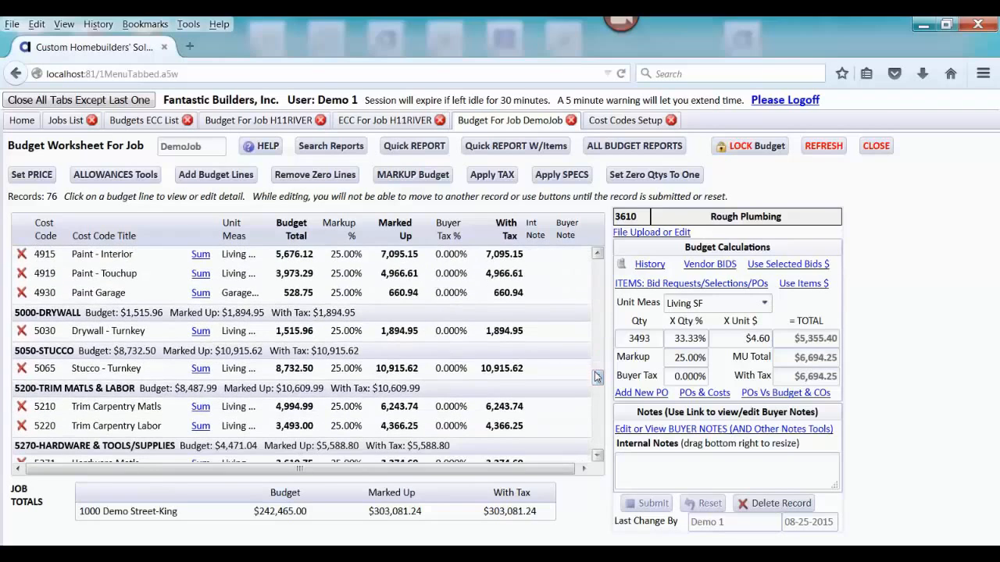
left_click(528, 339)
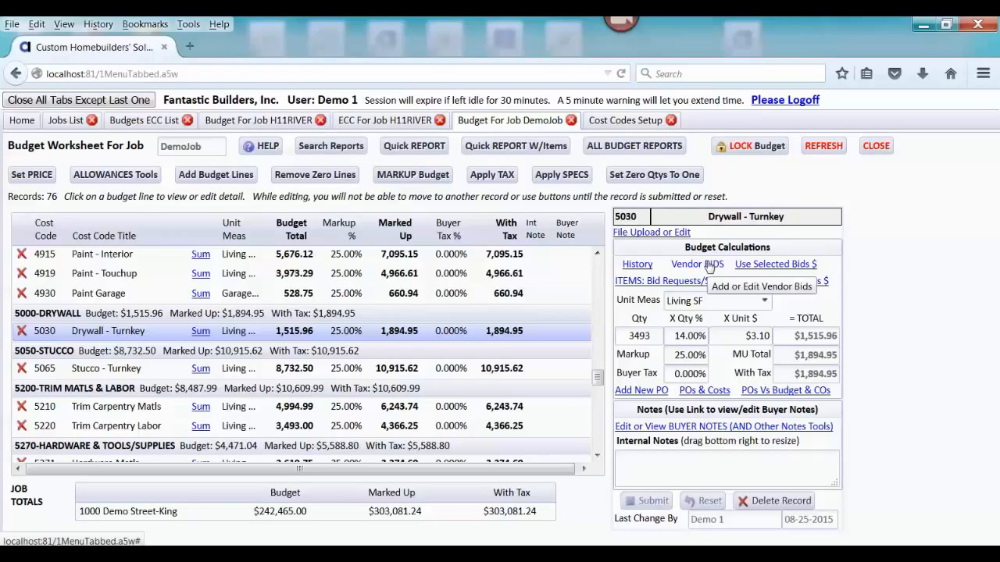
left_click(628, 393)
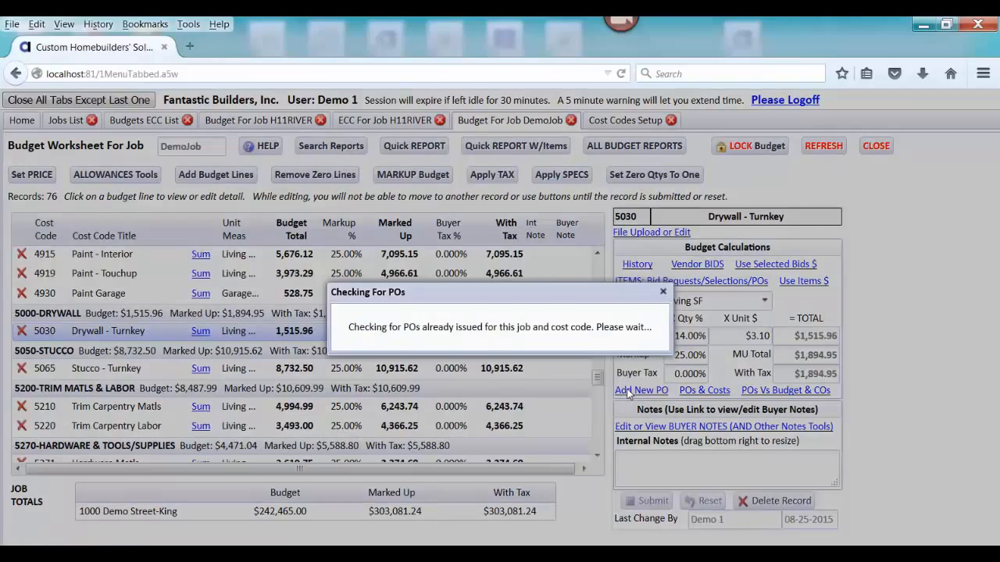
left_click(461, 391)
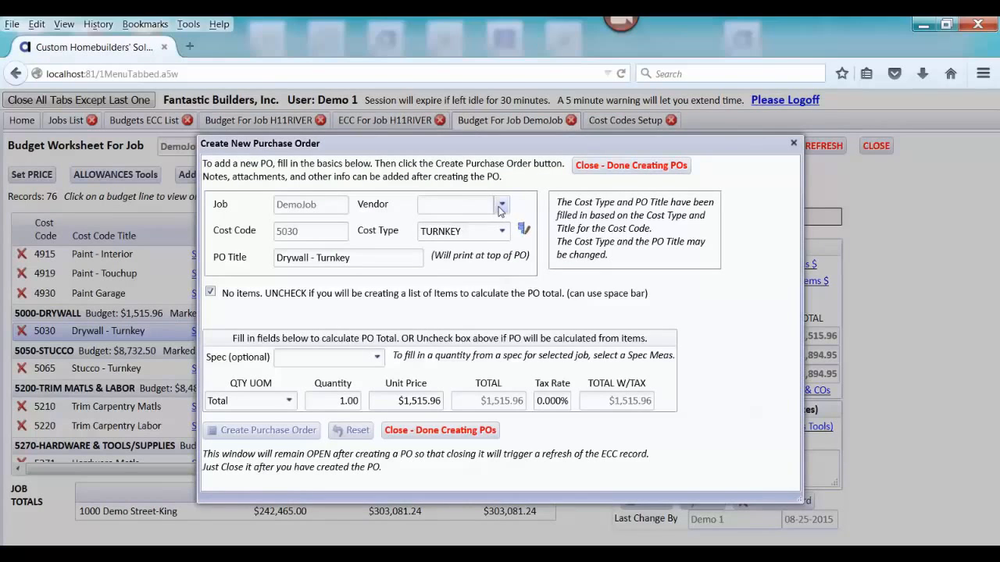
Step: Set the purchase order's vendor to DBLGDRY, Double G Drywall, Inc
left_click(500, 206)
type("e")
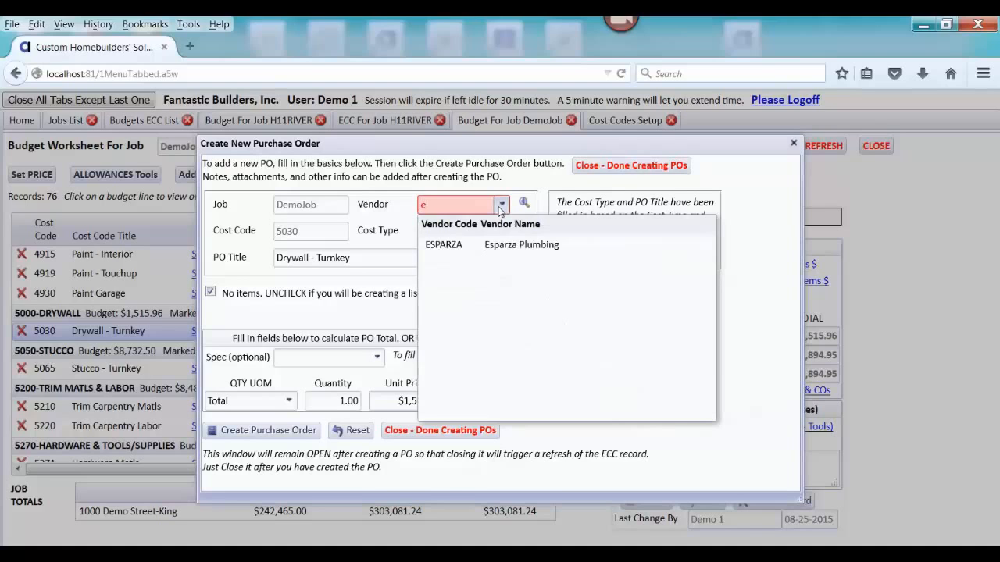
key("BackSpace")
left_click(501, 207)
left_click(503, 207)
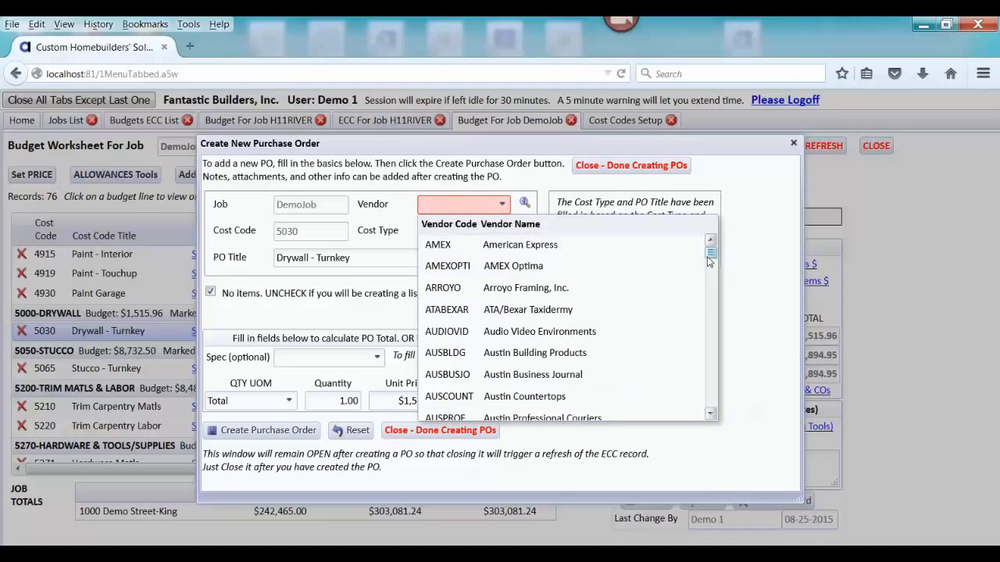
left_click_drag(710, 260, 711, 306)
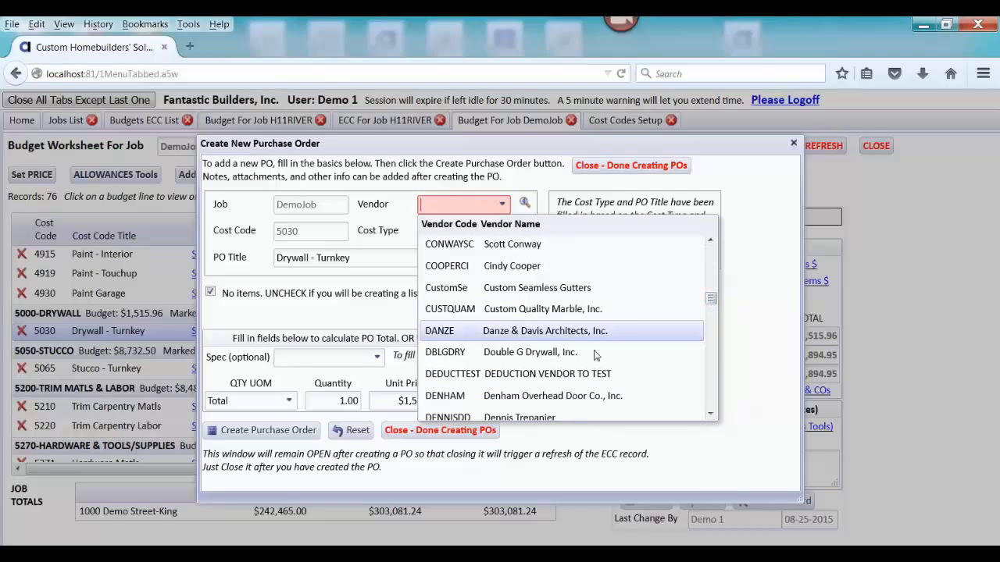
left_click(500, 352)
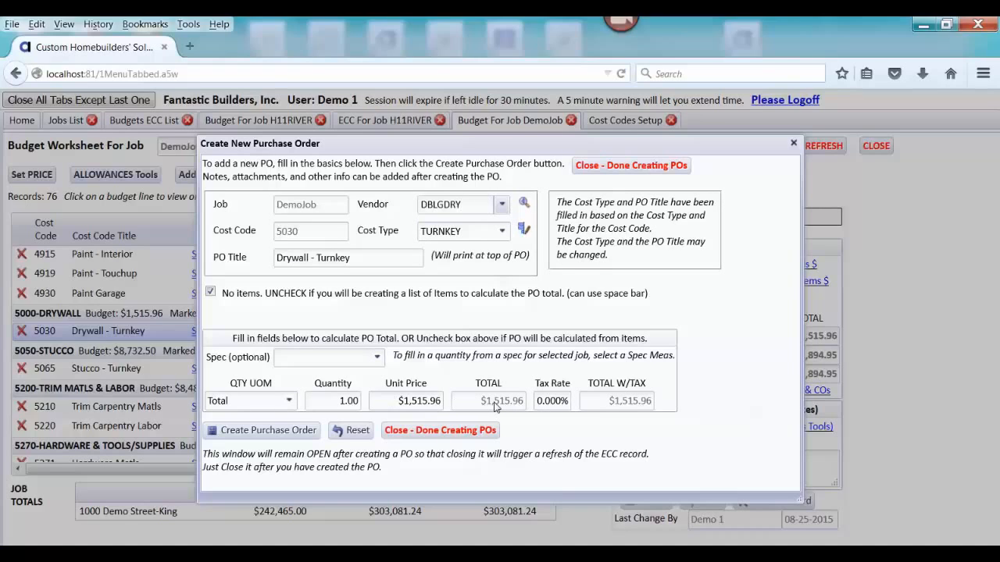
Step: Create the Drywall - Turnkey purchase order and return to the budget worksheet
left_click(280, 430)
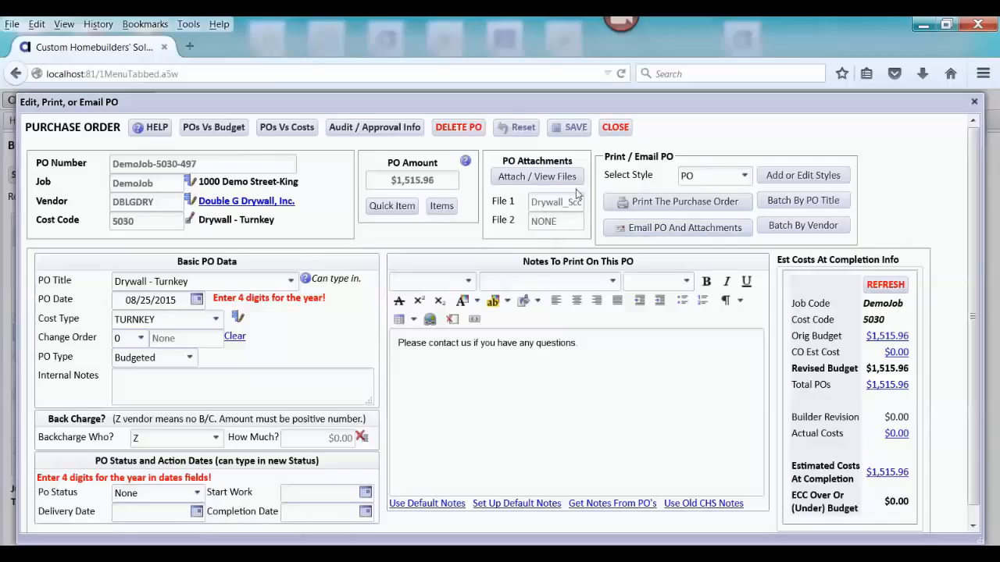
left_click(615, 128)
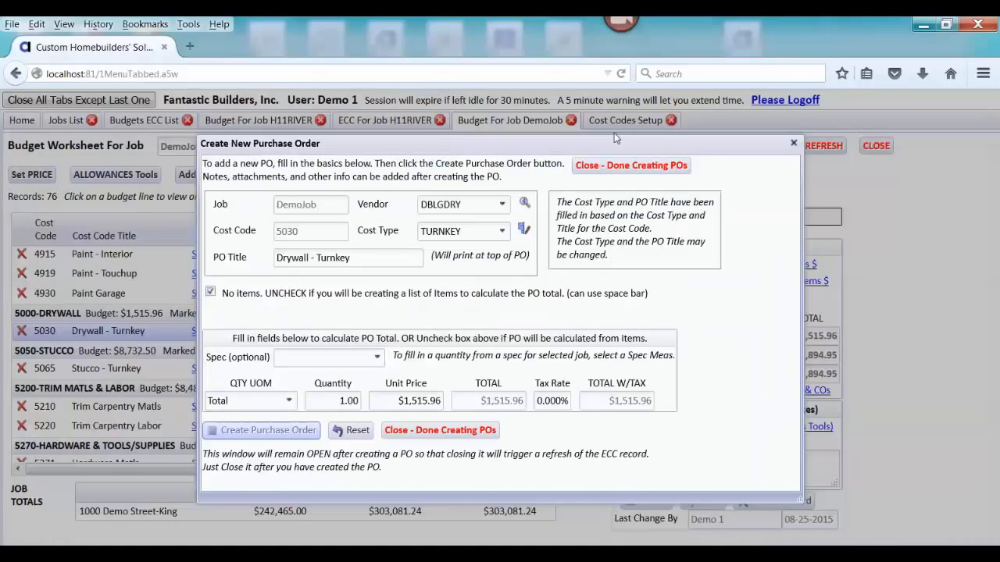
left_click(619, 169)
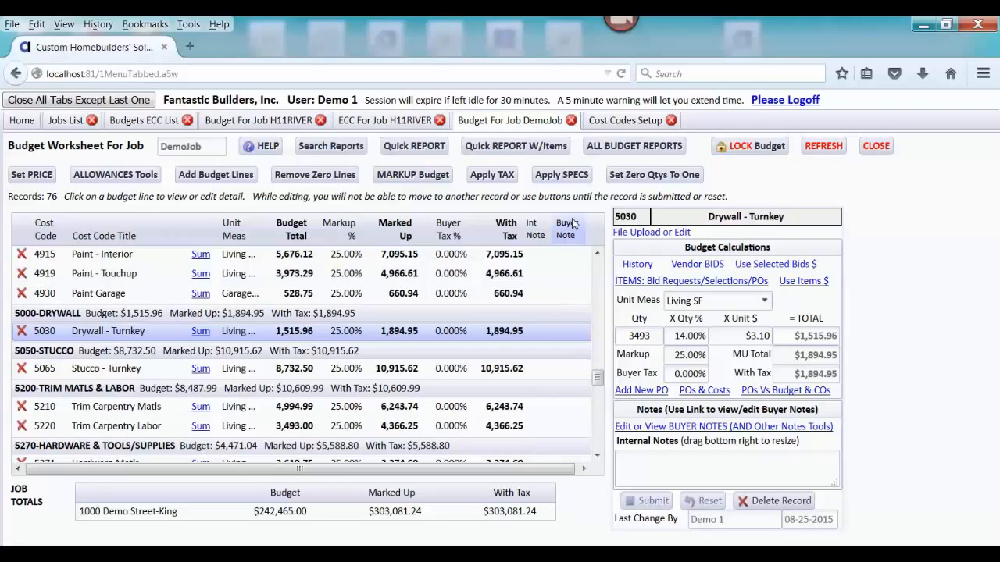
Step: Review the title, header and footer text of the BudgetDefault style used for budget reports
left_click(594, 150)
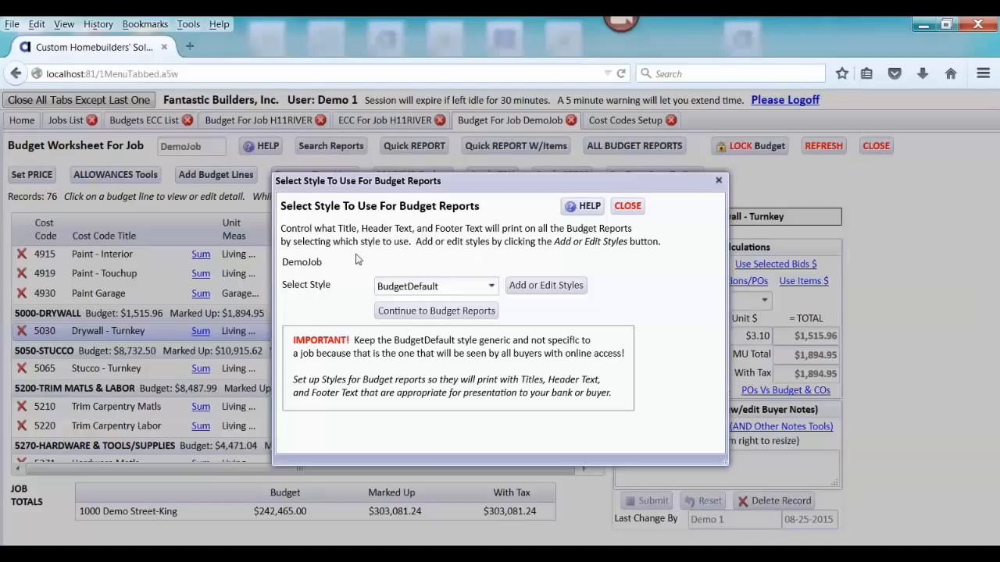
left_click(545, 286)
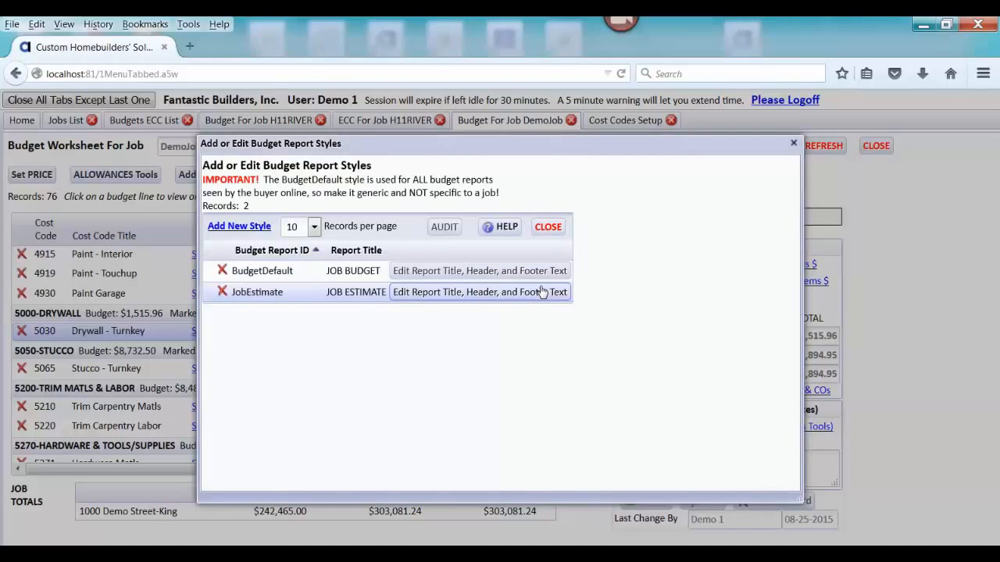
left_click(435, 271)
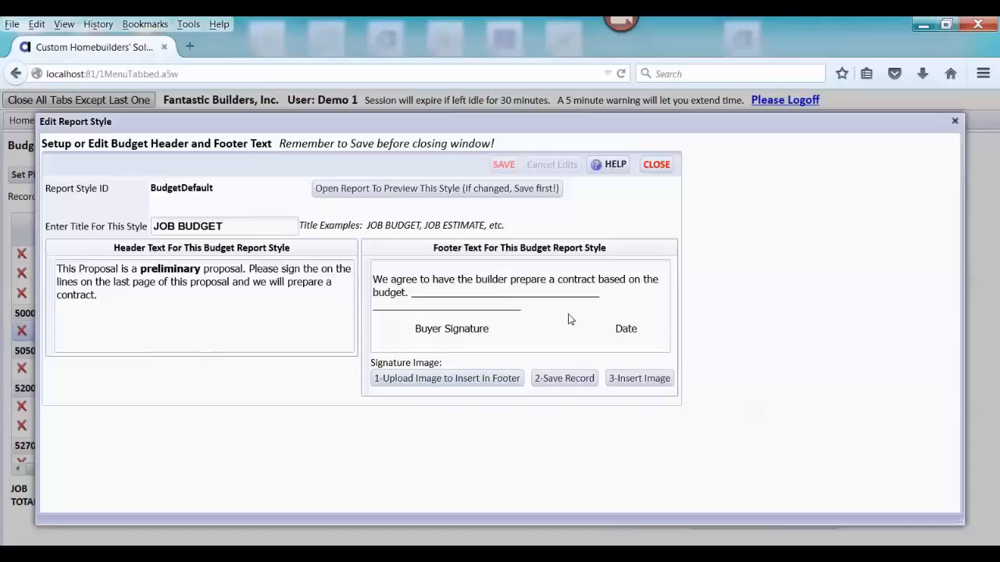
left_click(654, 166)
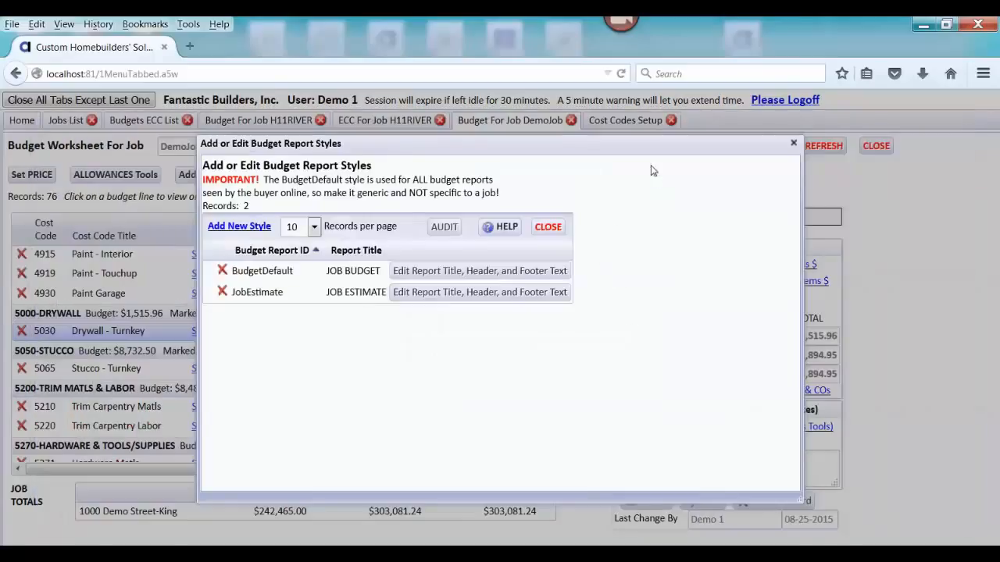
left_click(549, 228)
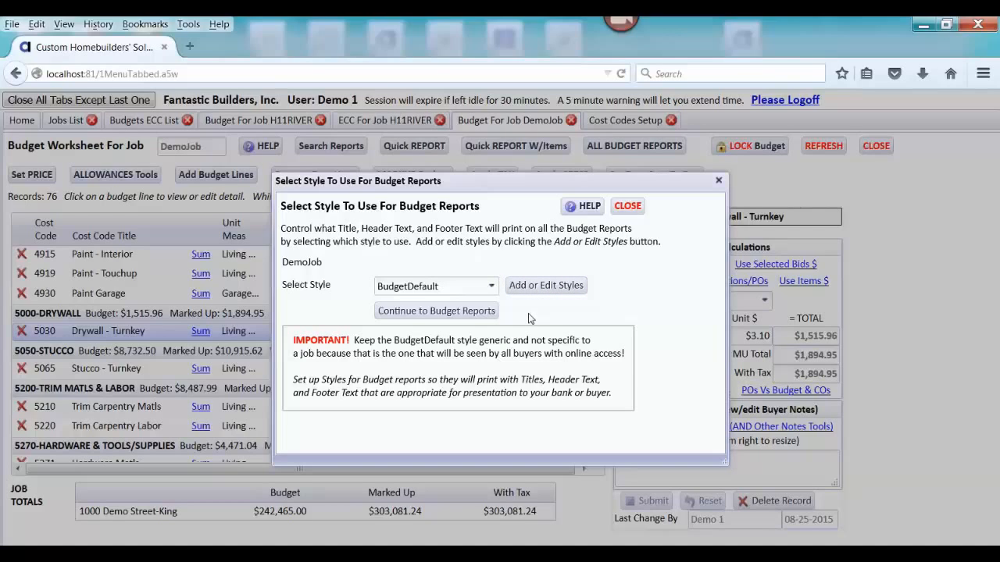
Step: Check the styles offered for budget reports and continue to DemoJob's list of job budget reports
left_click(495, 287)
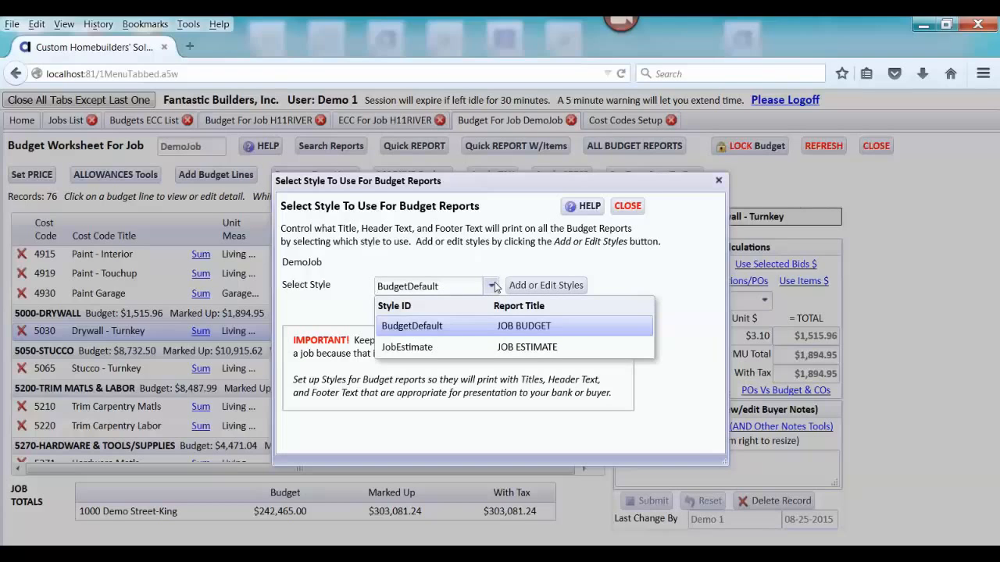
left_click(685, 259)
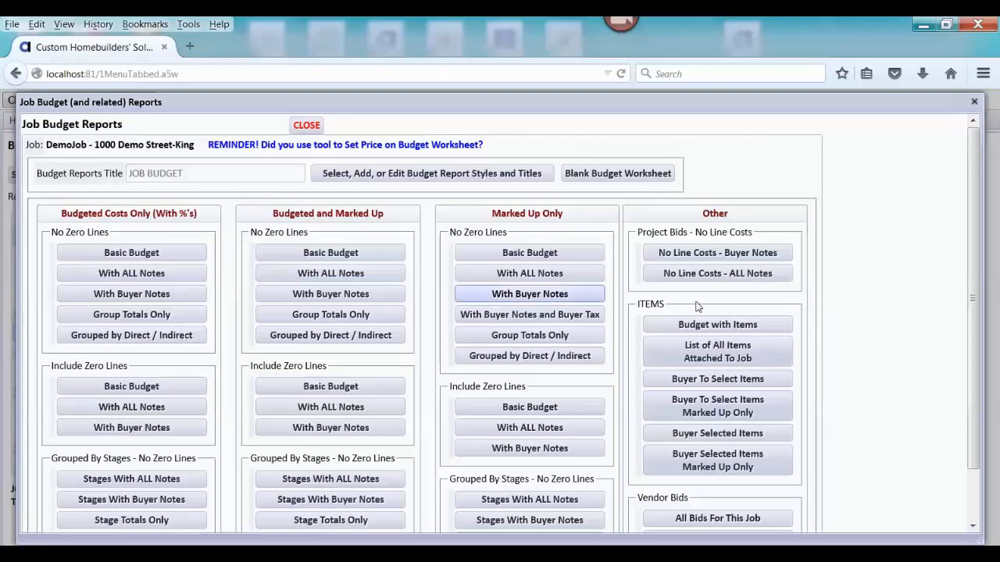
scroll(968, 262, "down", 1)
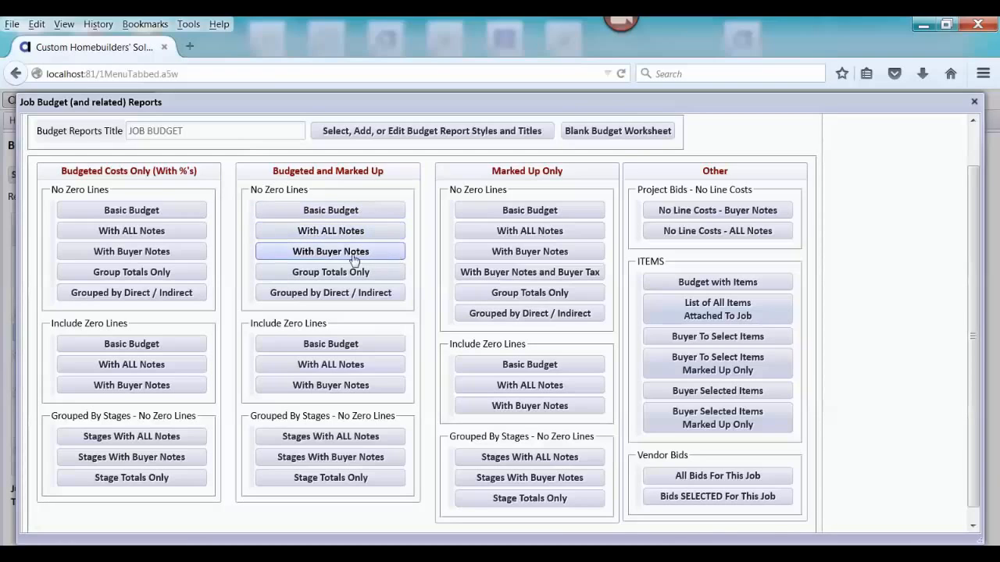
Step: Review the Budgeted and Marked Up Basic Budget report without zero lines, from its header text to the job totals and signature footer
left_click(328, 210)
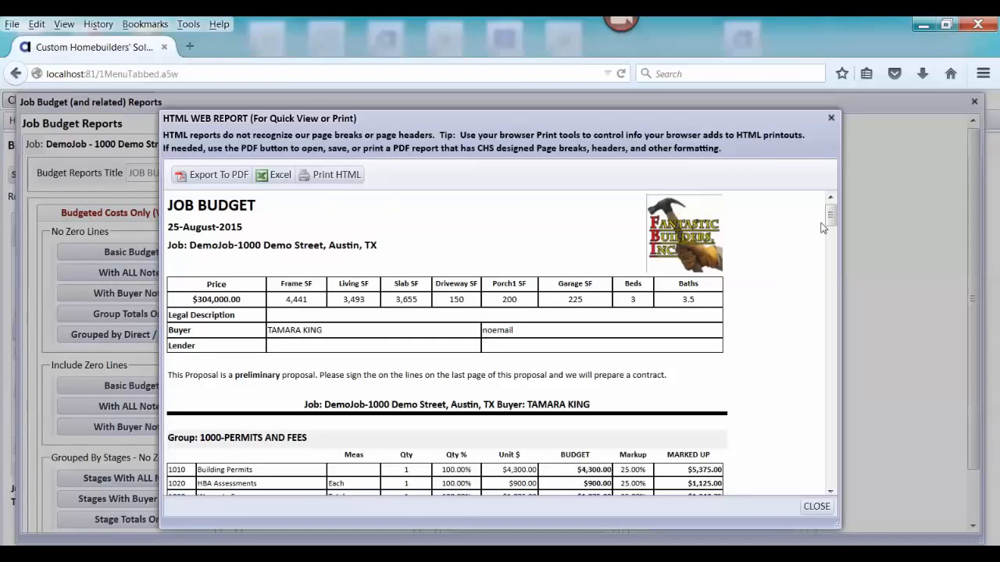
scroll(830, 221, "down", 3)
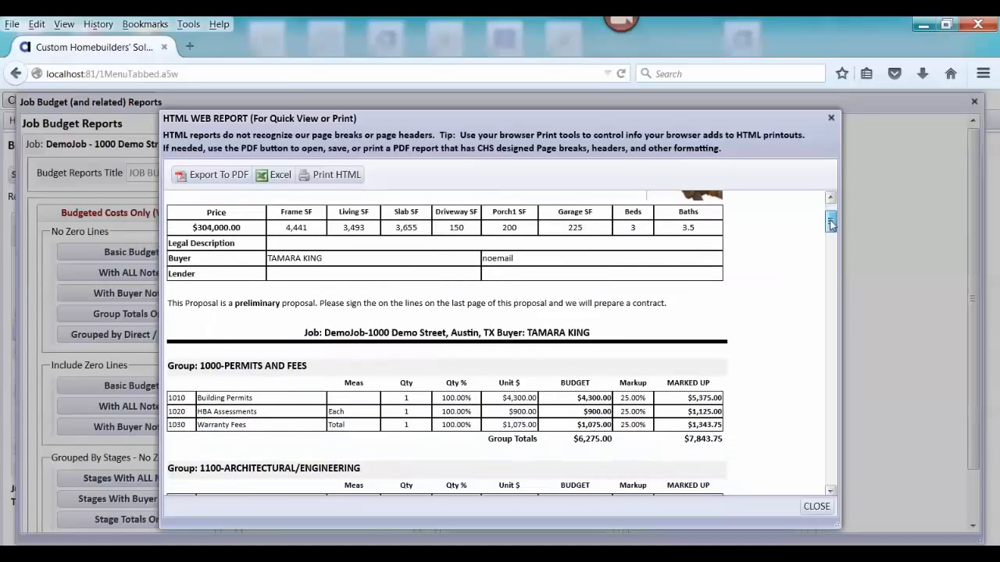
scroll(830, 224, "down", 8)
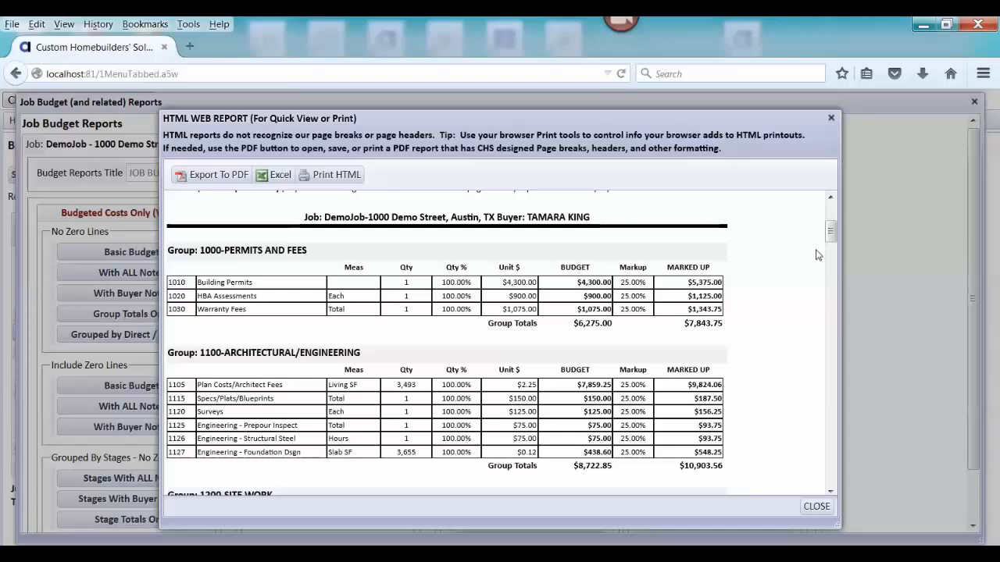
left_click_drag(830, 234, 813, 469)
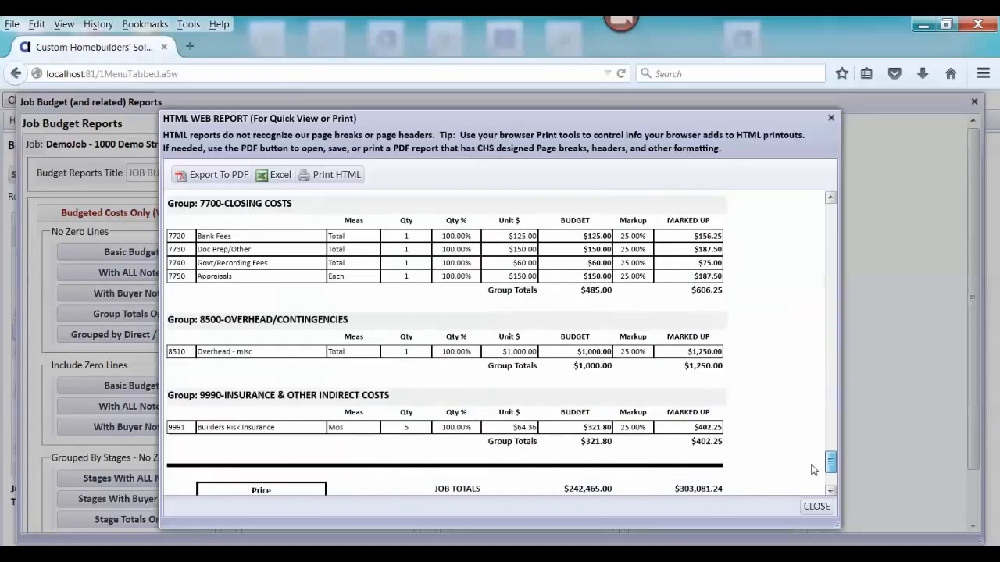
scroll(812, 470, "down", 5)
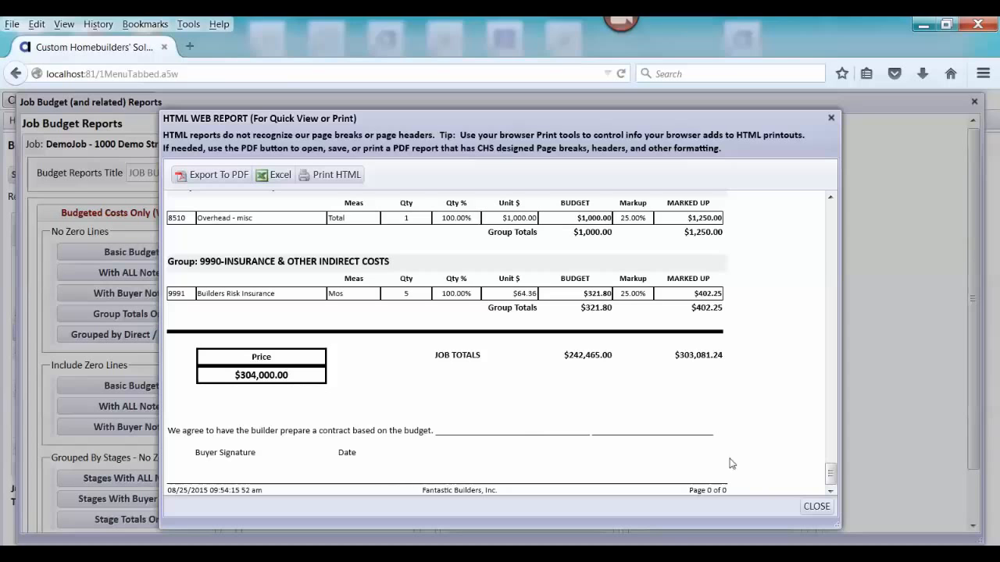
left_click_drag(832, 473, 831, 445)
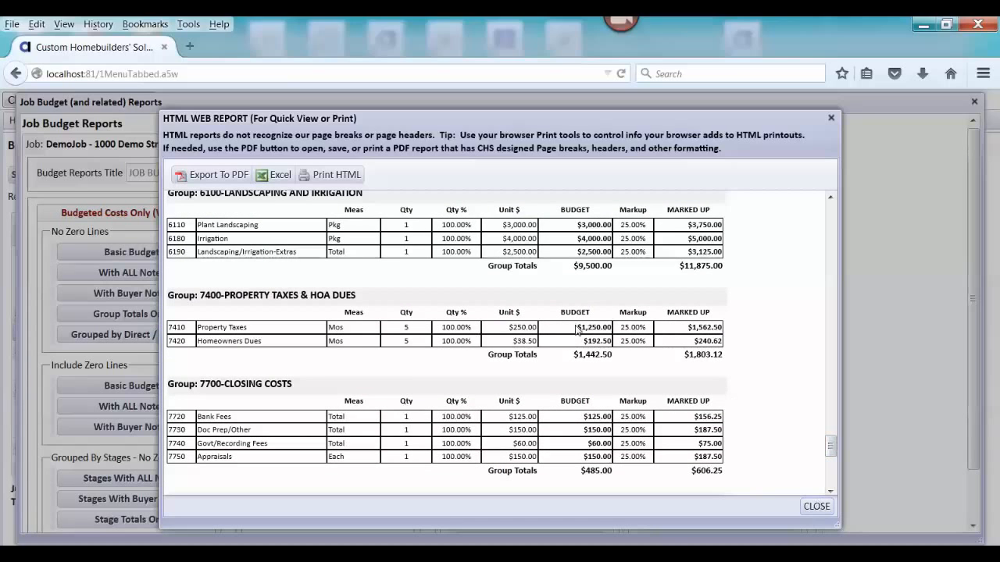
left_click(816, 506)
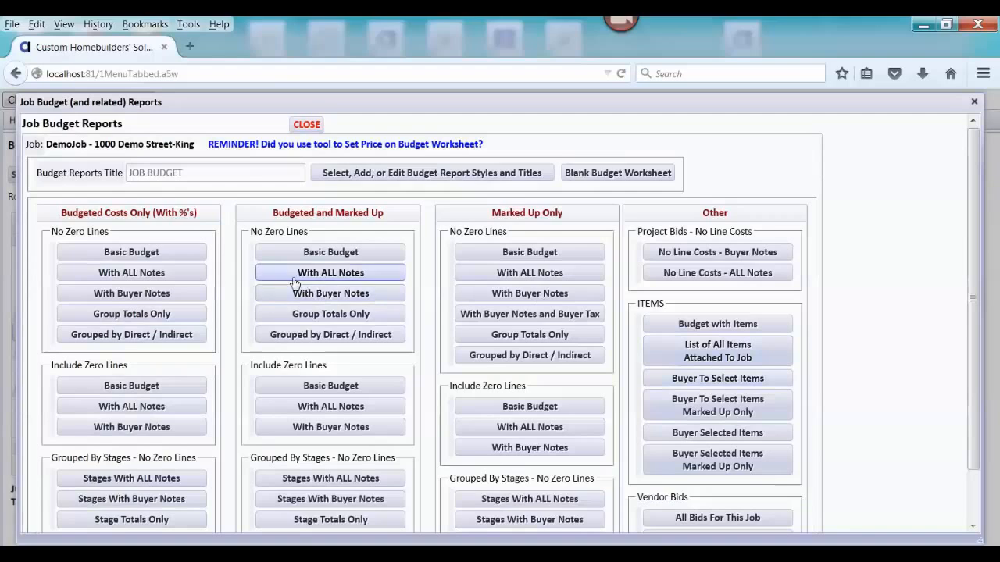
Step: Review the Marked Up Only Basic Budget report without zero lines and return to the report list
left_click(511, 260)
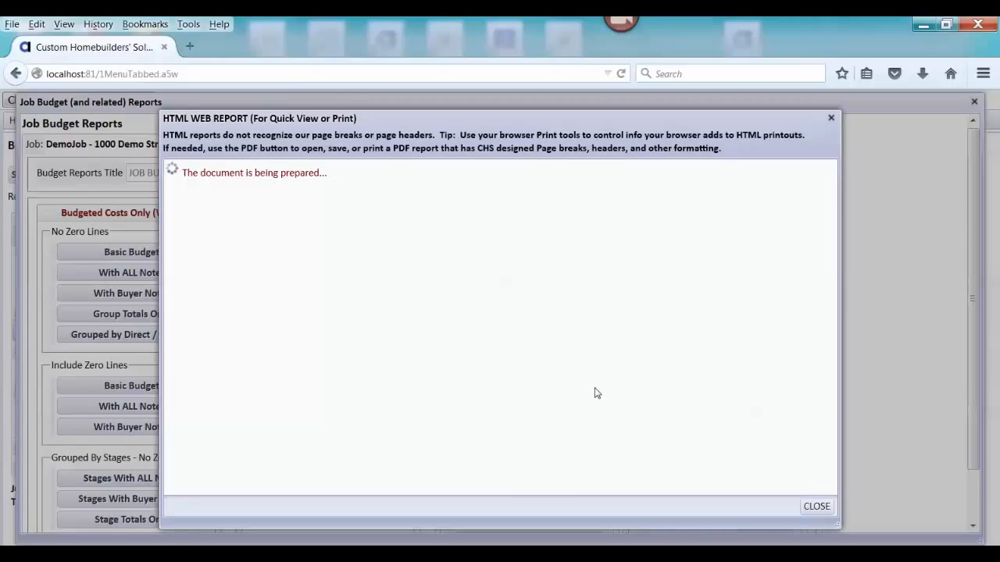
left_click_drag(829, 469, 825, 206)
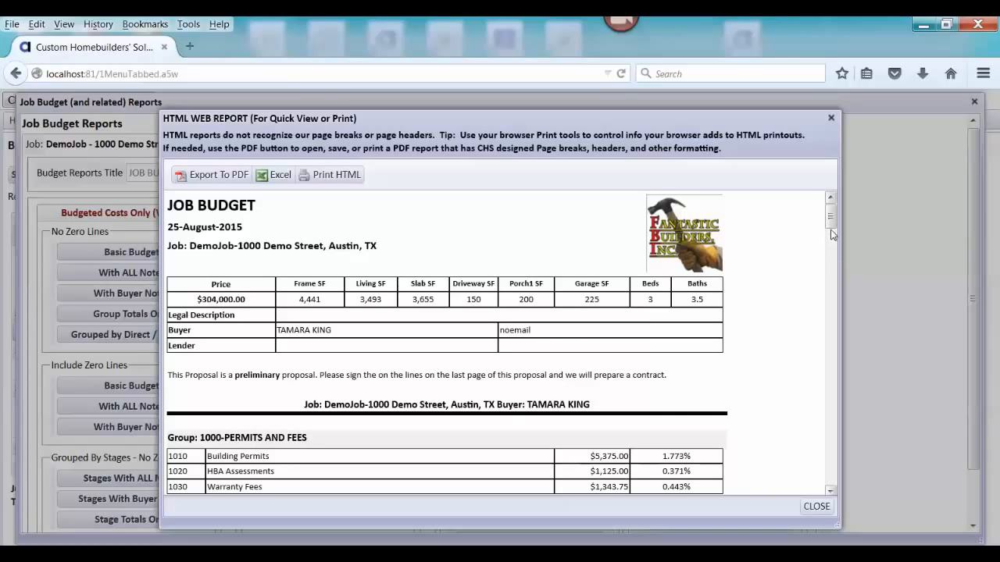
scroll(831, 234, "down", 3)
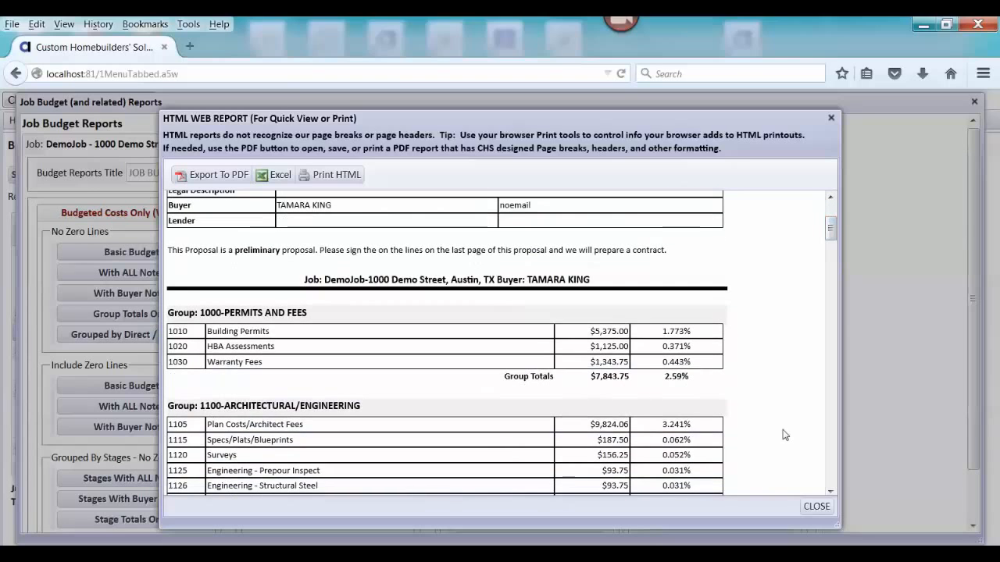
left_click(814, 506)
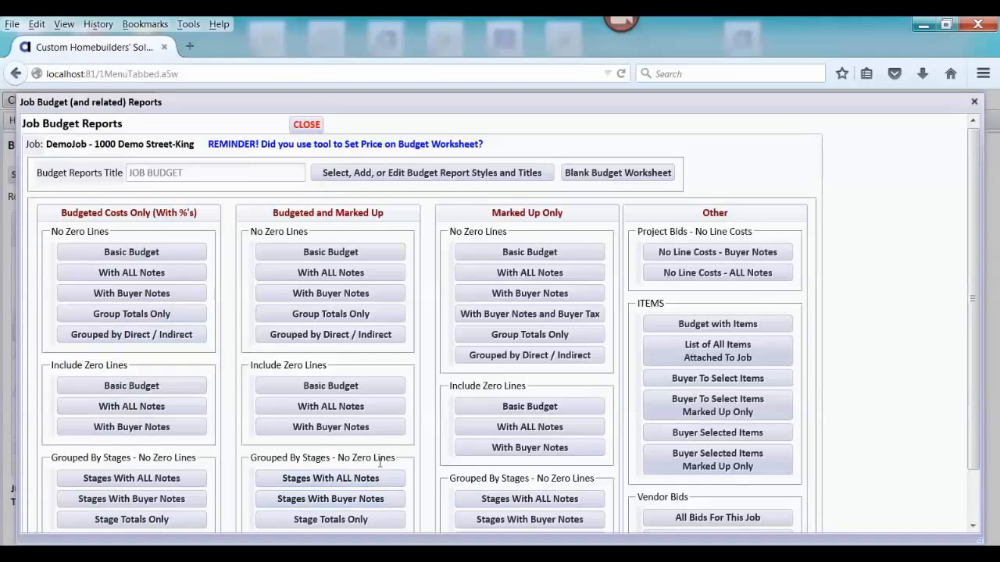
Step: Review the Budgeted and Marked Up Stage Totals Only report through its construction stages and return to the report list
left_click(378, 521)
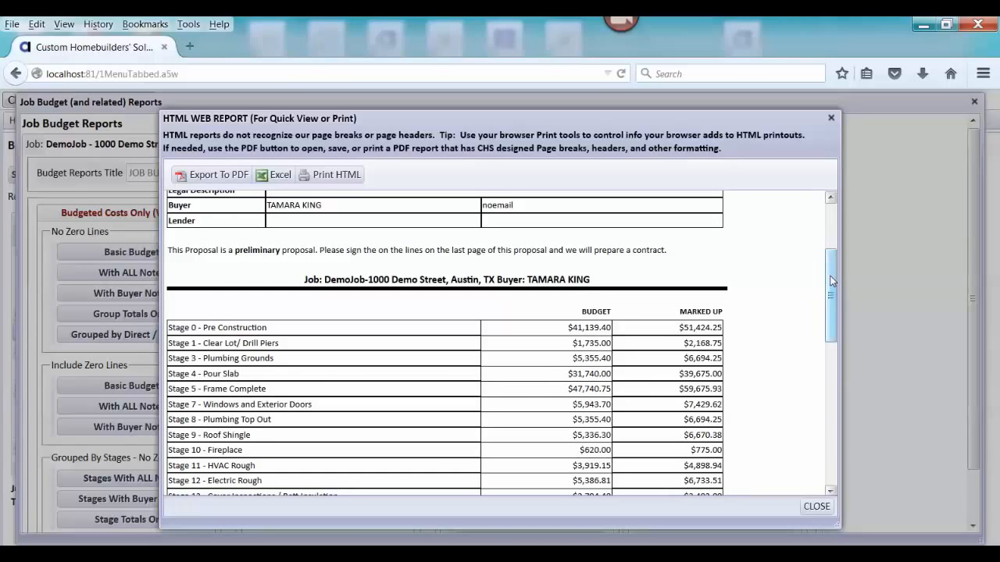
left_click_drag(831, 281, 829, 375)
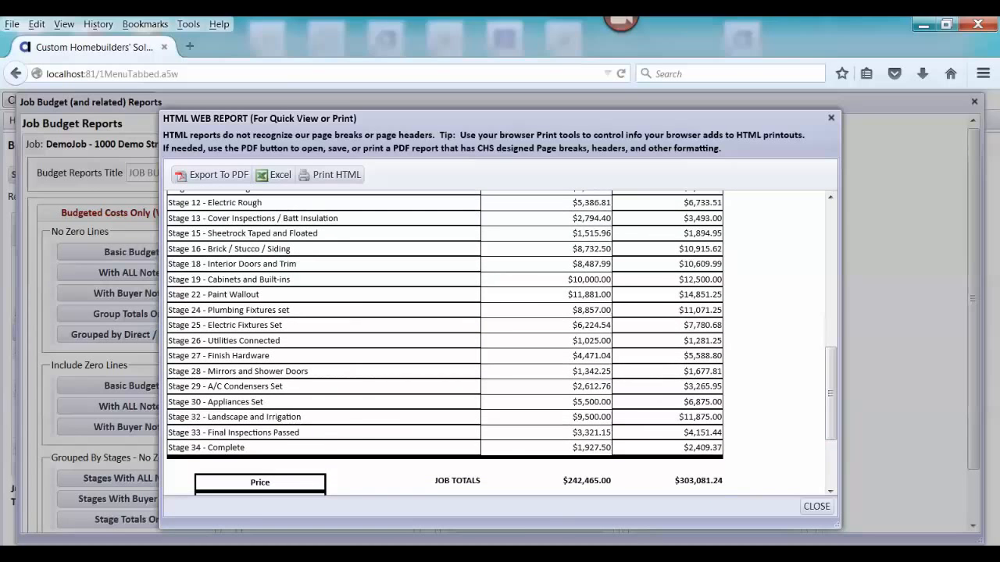
mouse_move(592, 547)
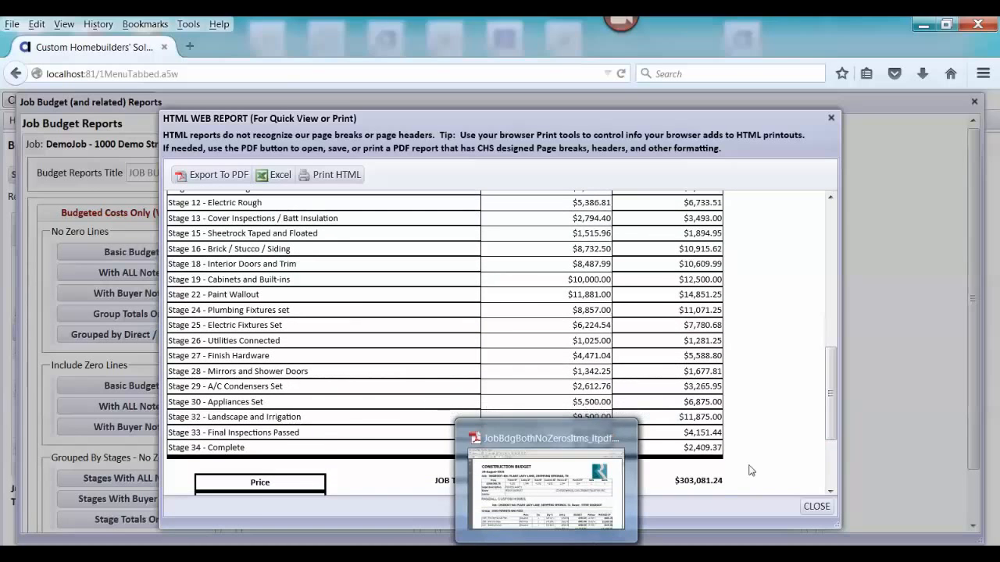
left_click_drag(833, 416, 832, 357)
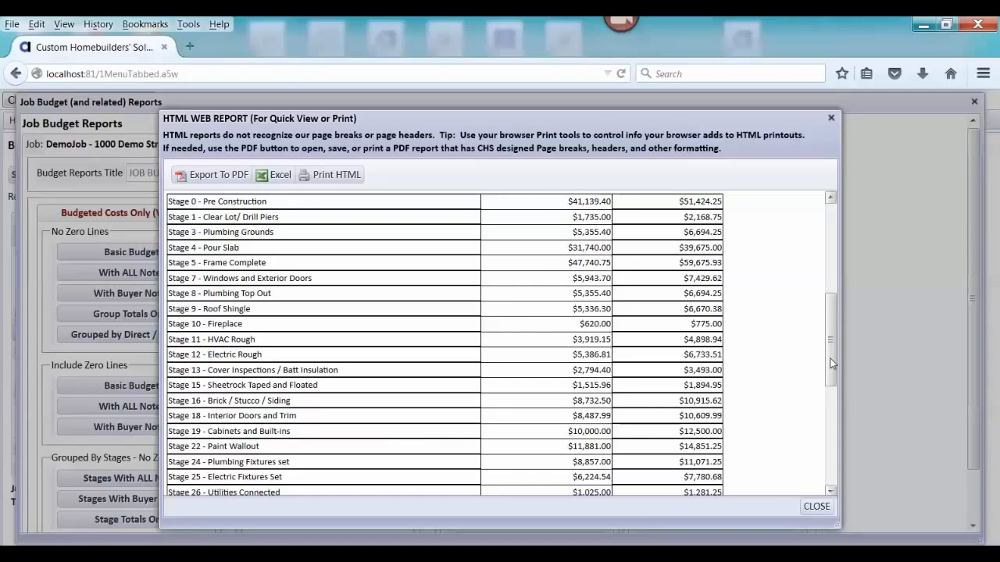
left_click_drag(832, 363, 832, 324)
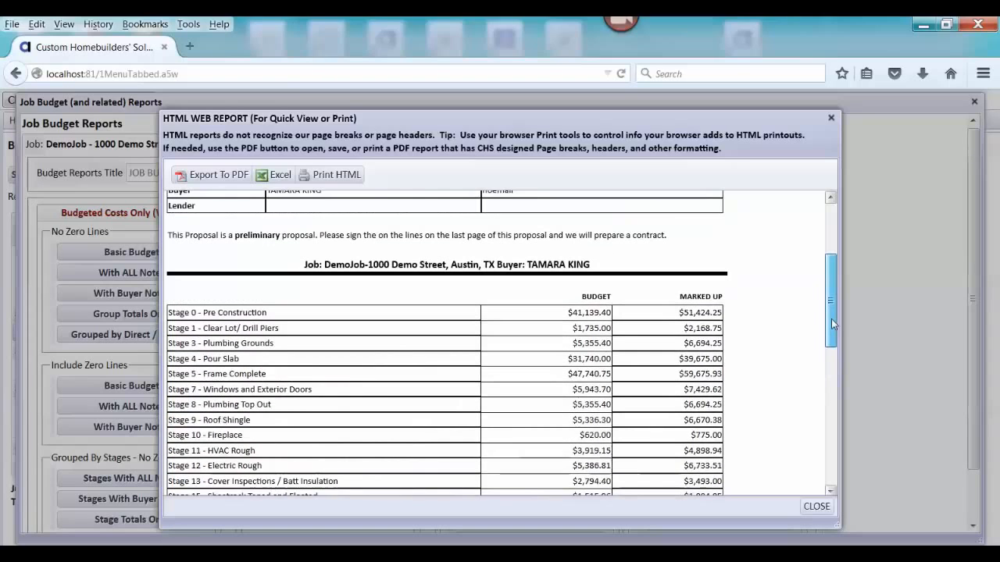
left_click(817, 507)
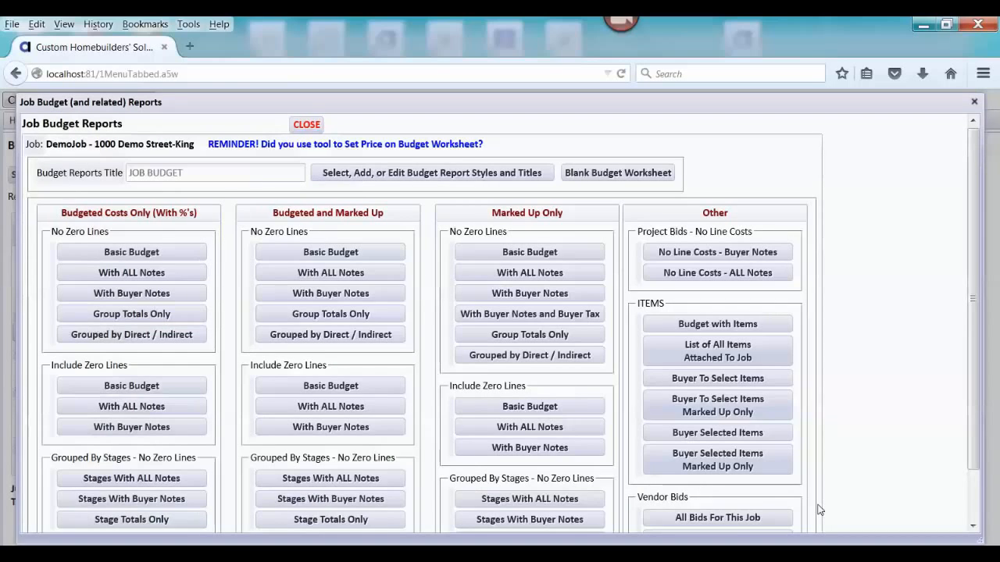
Step: View the Budgeted and Marked Up Group Totals Only report, and close the budget reports to return to the worksheet
left_click(733, 324)
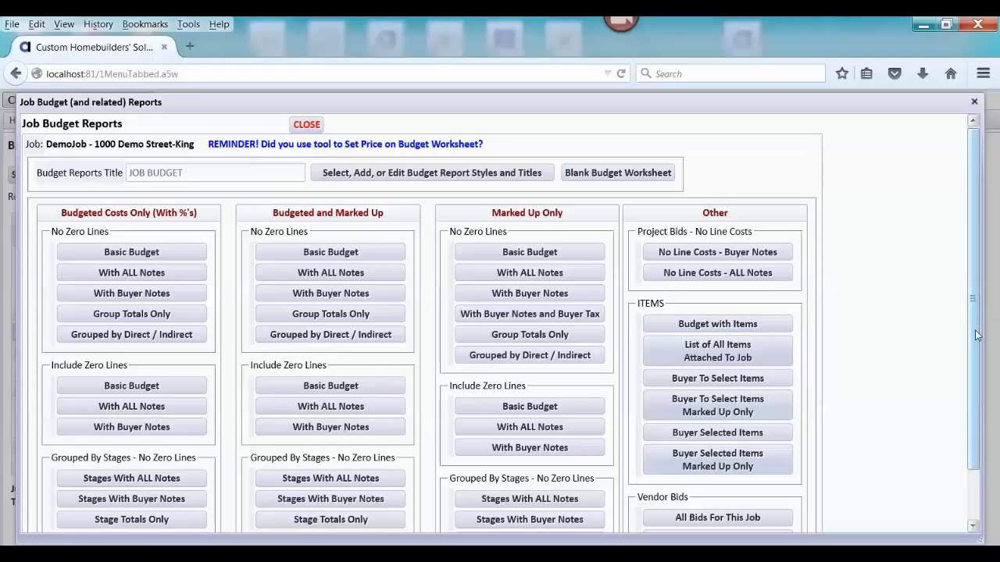
left_click(339, 315)
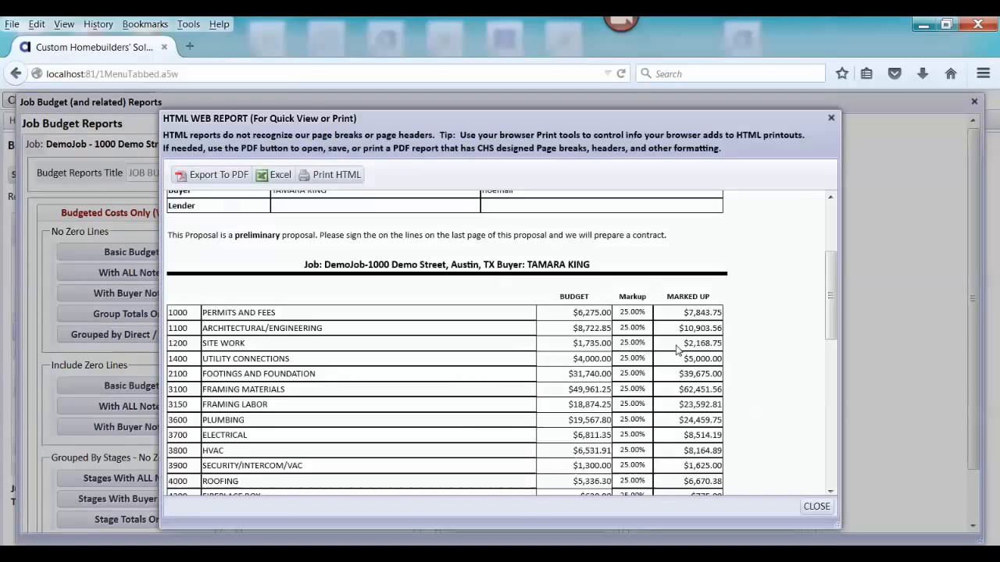
mouse_move(826, 286)
left_mouse_down()
mouse_move(833, 423)
mouse_move(848, 319)
mouse_move(841, 288)
mouse_move(776, 279)
left_mouse_up()
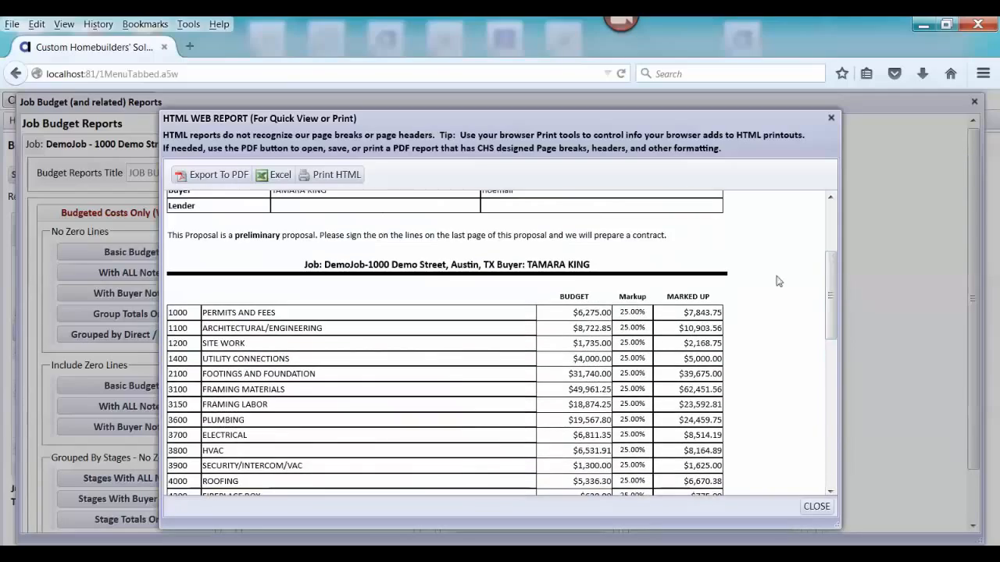
left_click(816, 507)
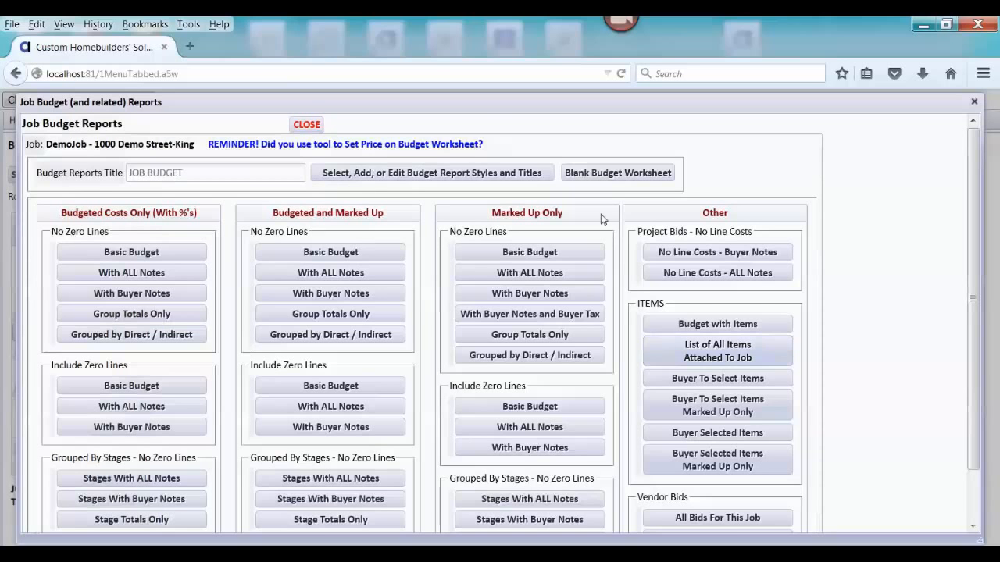
left_click(307, 125)
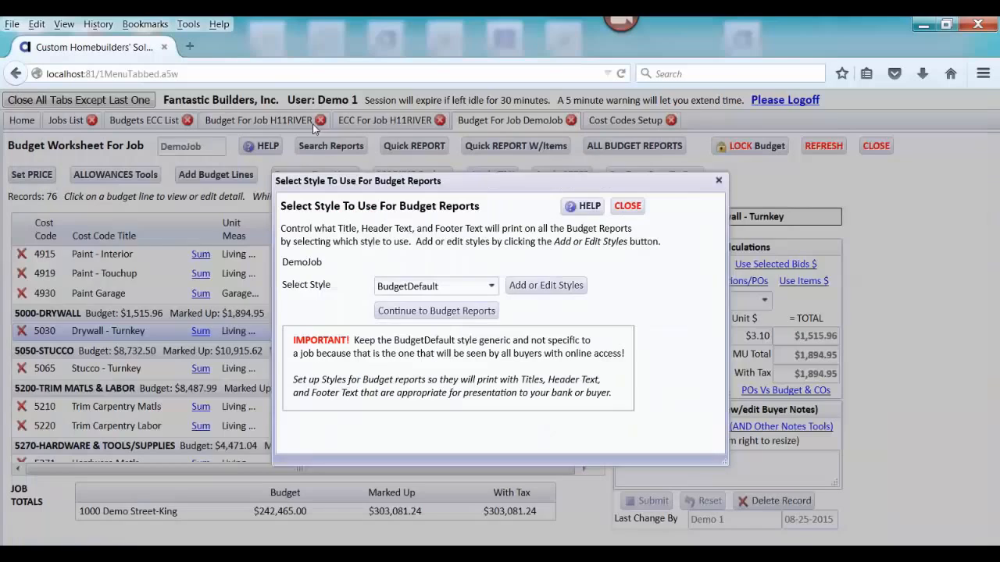
left_click(627, 206)
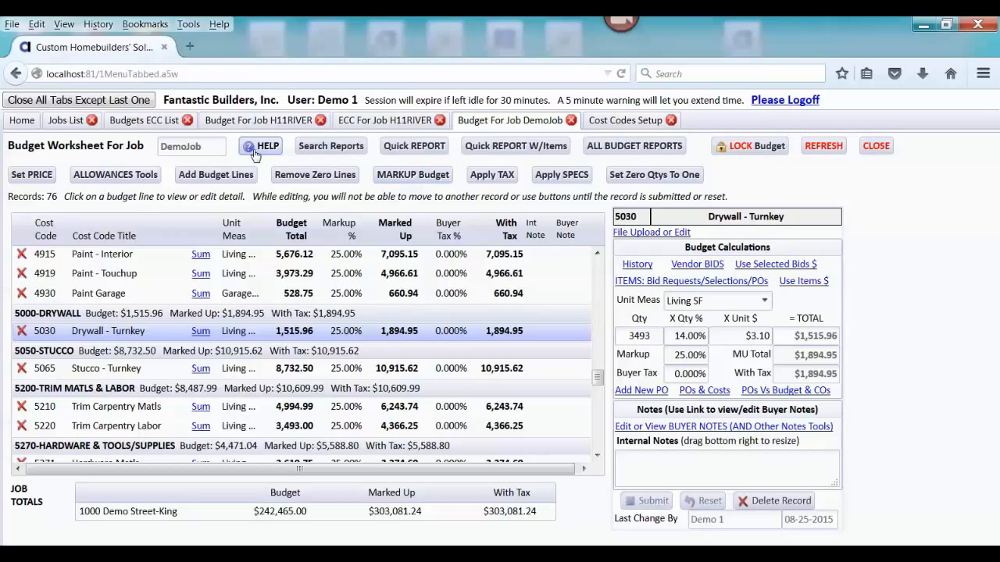
Step: Start posting a new payables bill for vendor ARROYO, Arroyo Framing, Inc
left_click(19, 121)
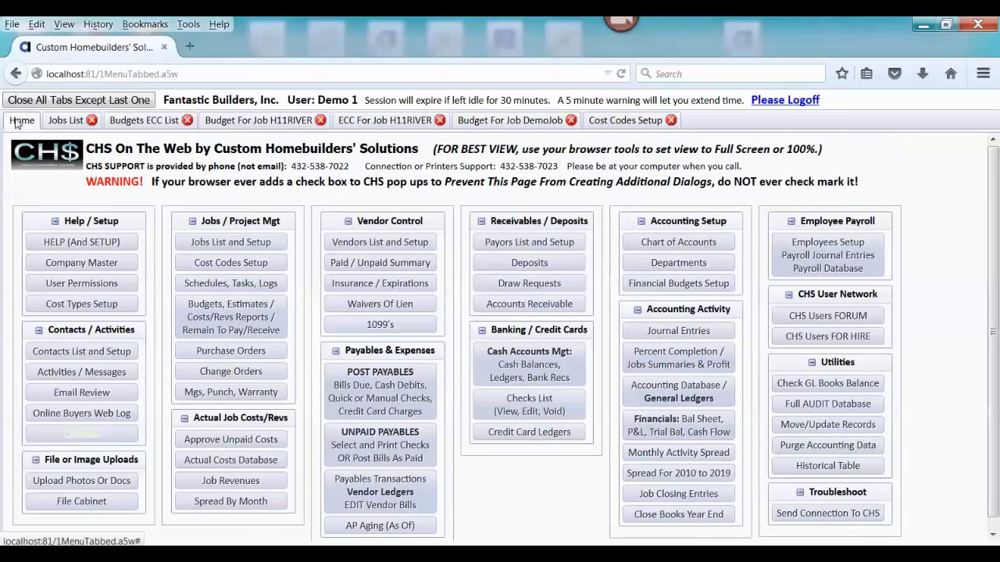
left_click(383, 402)
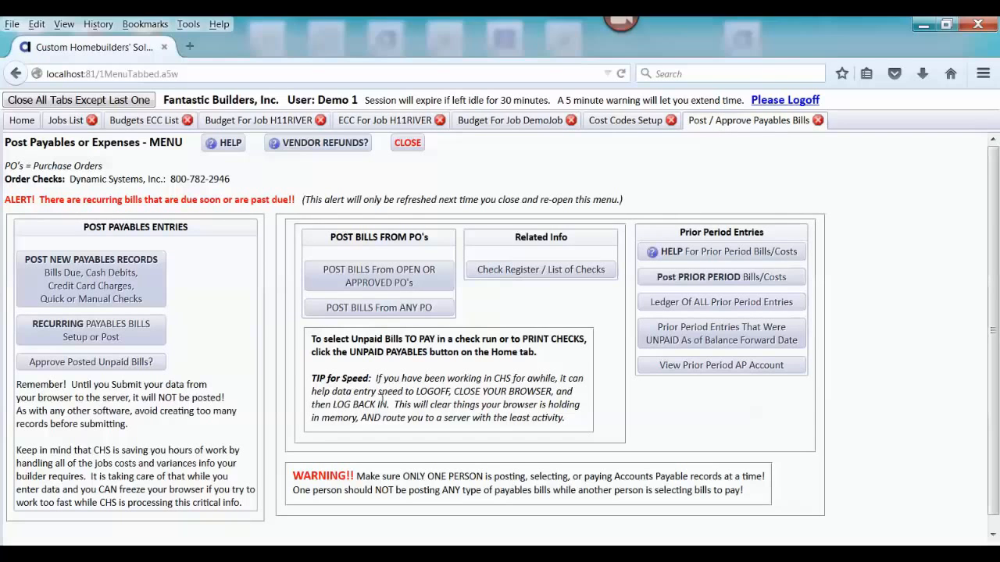
left_click(153, 272)
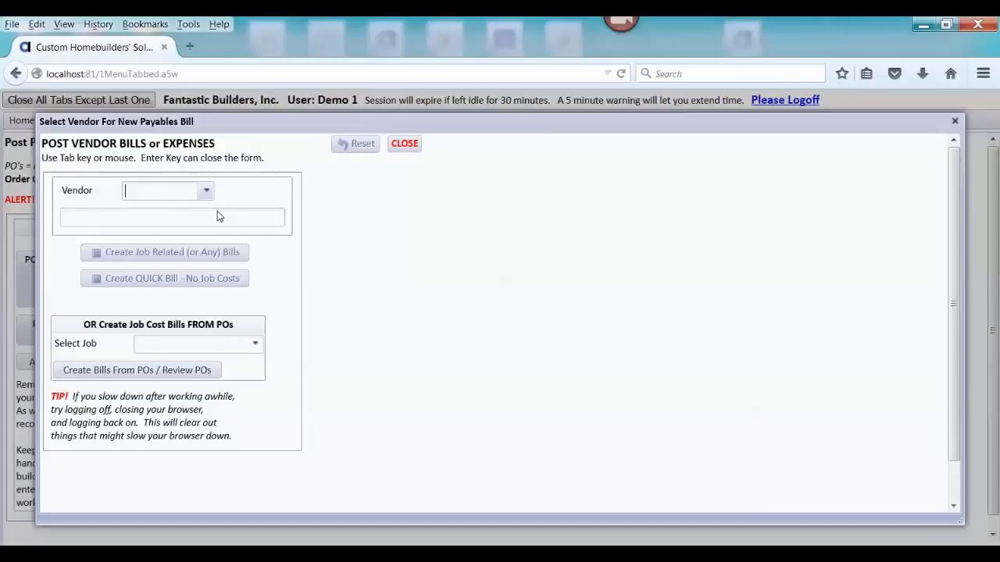
type("arr")
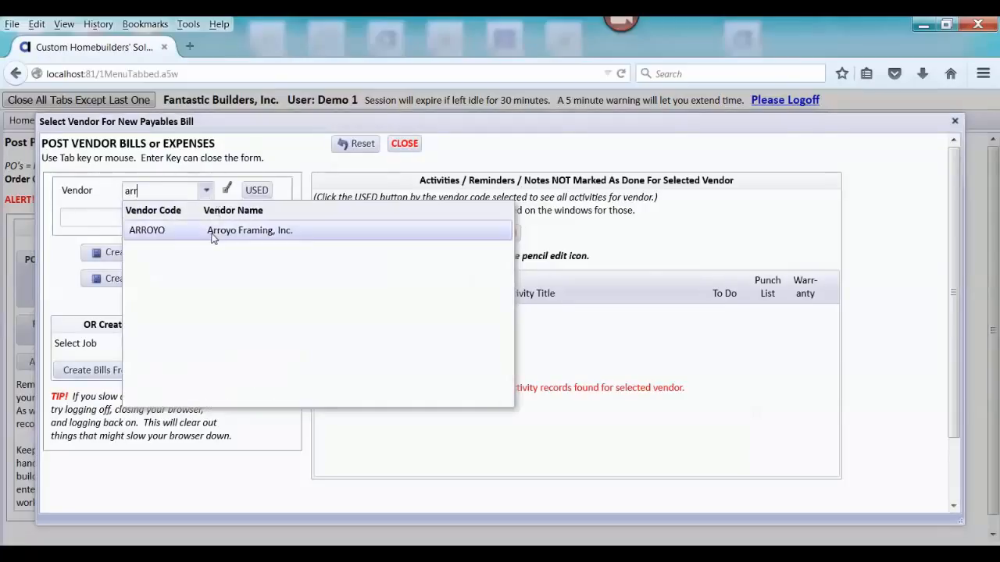
left_click(212, 237)
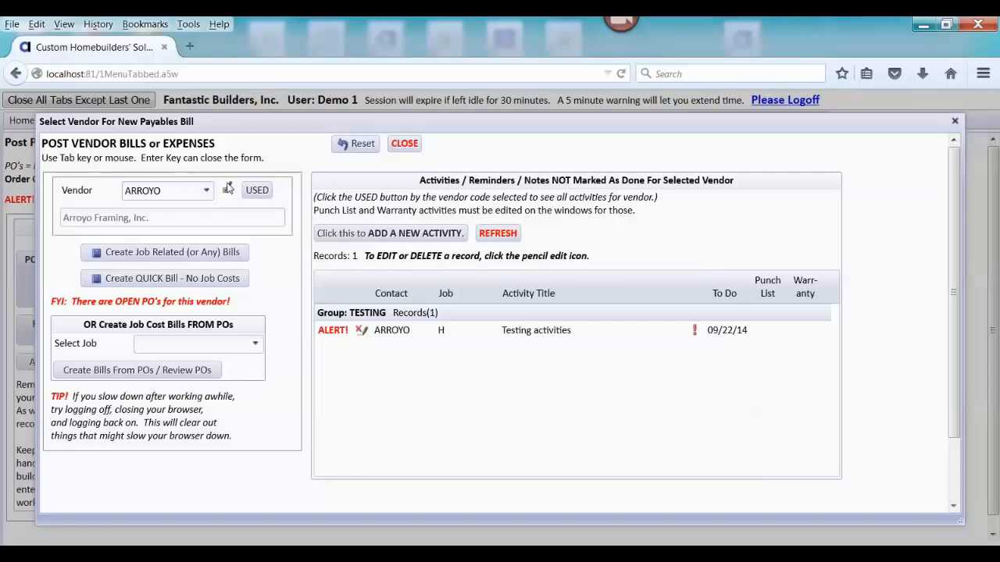
Step: Review the ARROYO vendor setup, including its payment terms, retainage and general liability insurance rate, and return to the bill entry
left_click(227, 188)
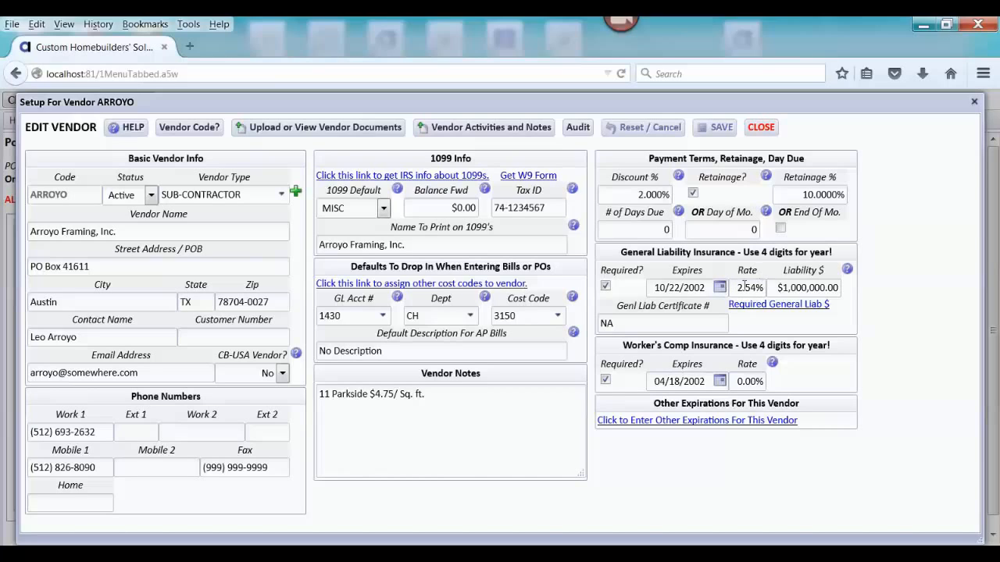
mouse_move(764, 291)
left_click(760, 129)
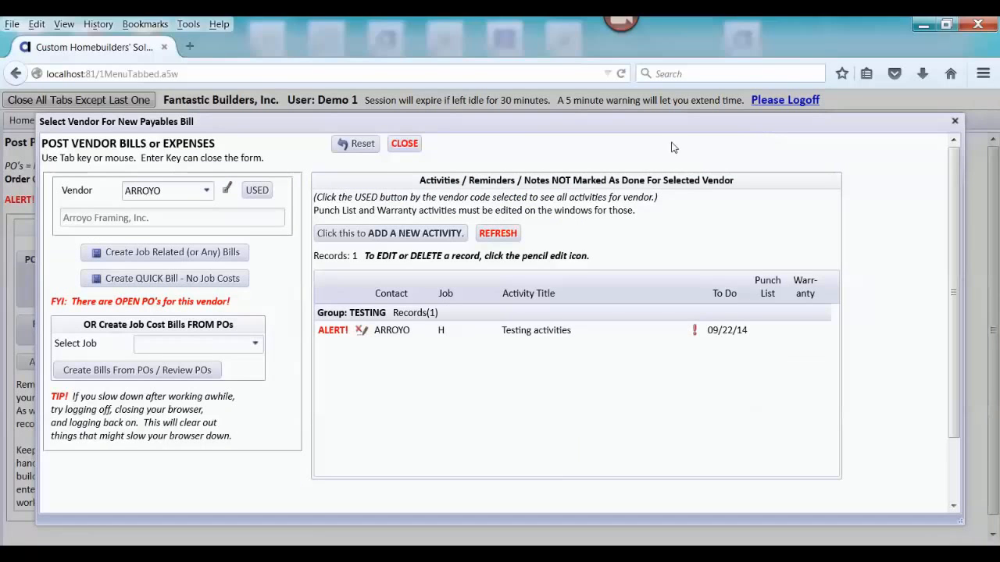
Step: Reopen the ARROYO vendor setup and postpone the Windows Update restart
left_click(229, 191)
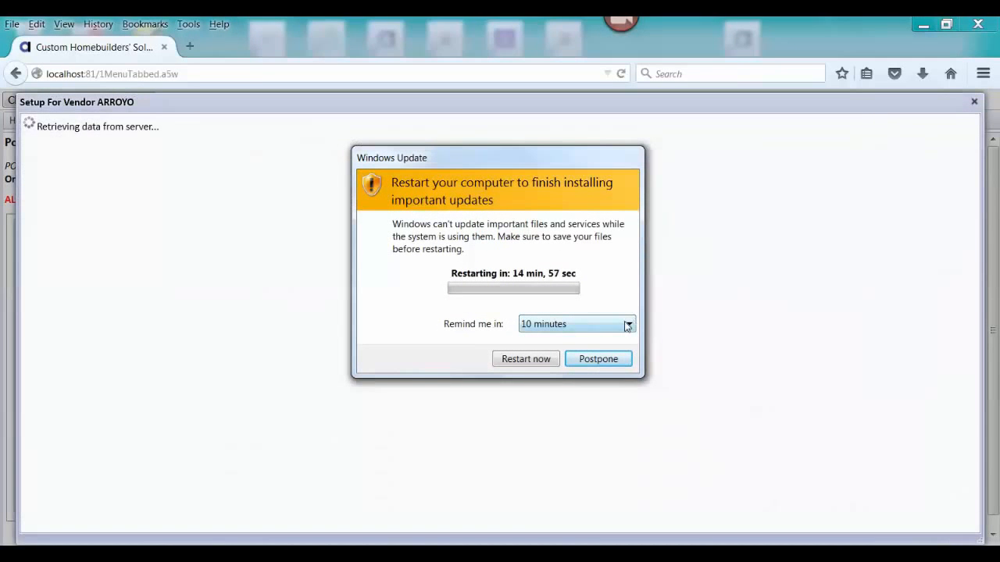
left_click(629, 324)
left_click(584, 365)
left_click(595, 359)
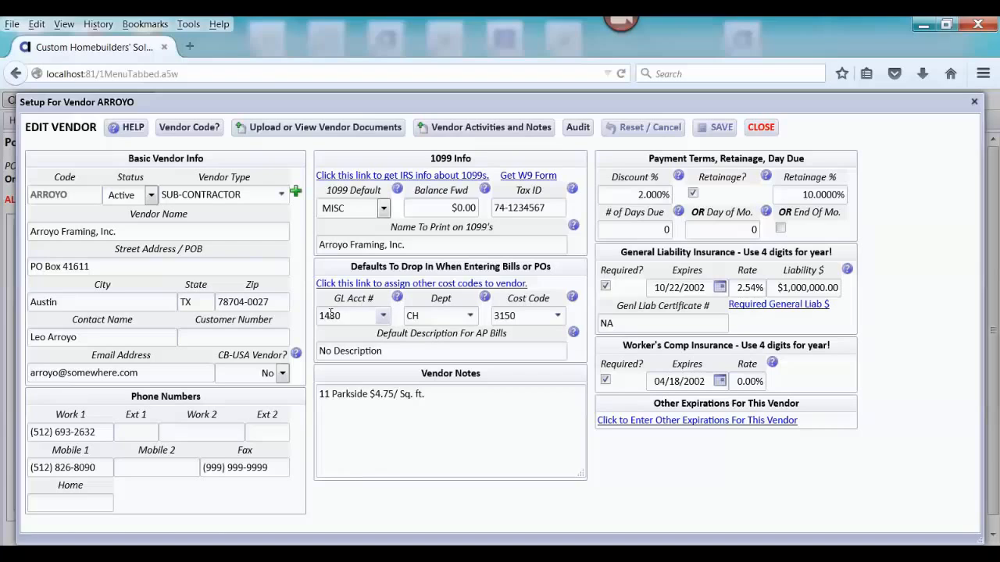
Step: Review the ARROYO vendor's default GL account and cost code choices, and close the vendor setup without changing them
left_click(384, 316)
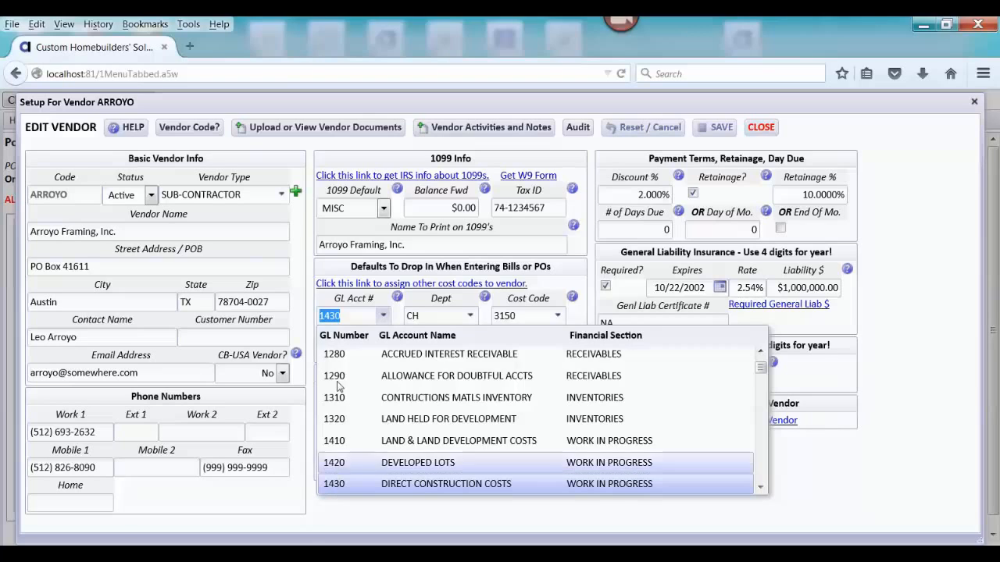
left_click(347, 313)
left_click(347, 313)
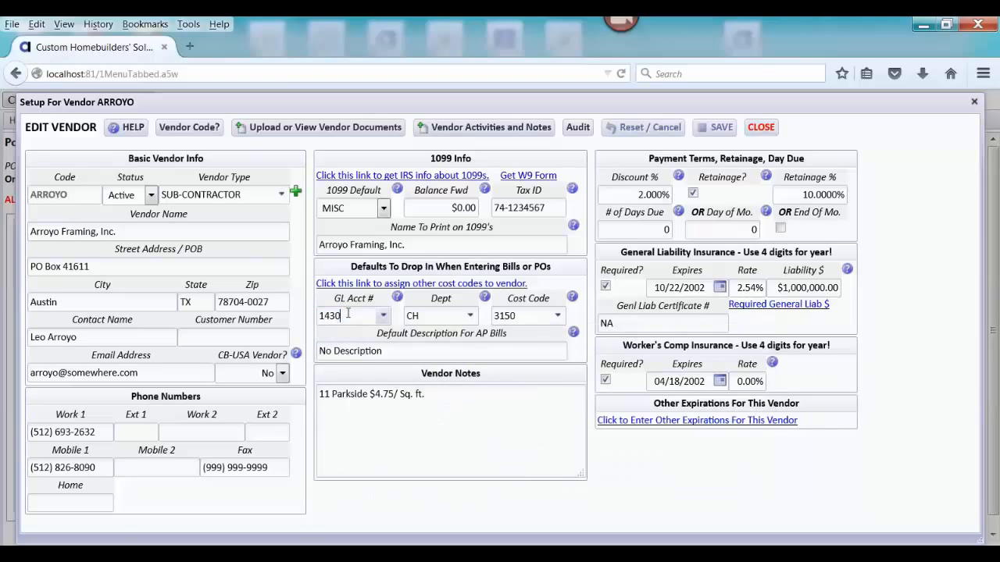
left_click(894, 256)
left_click(558, 316)
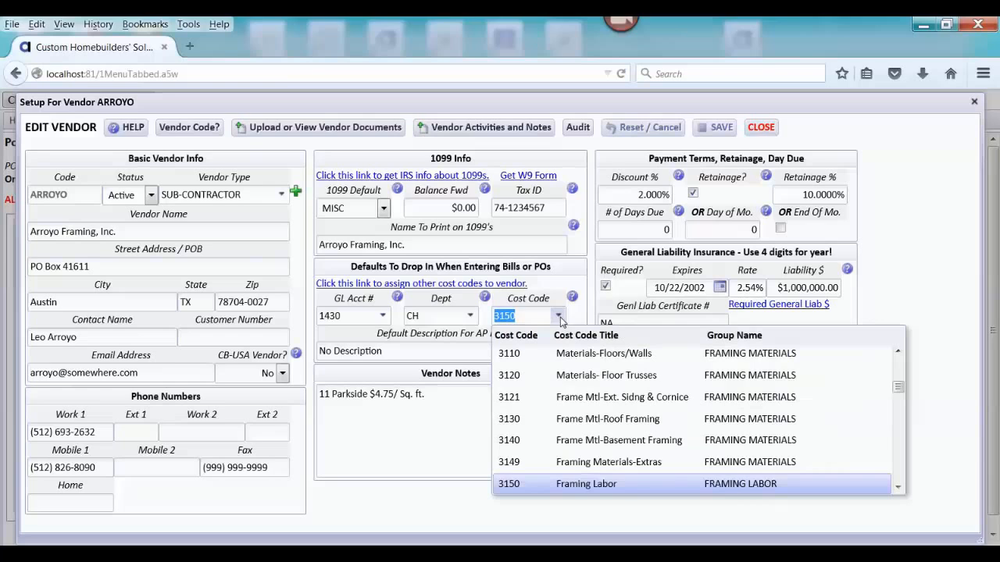
left_click(758, 129)
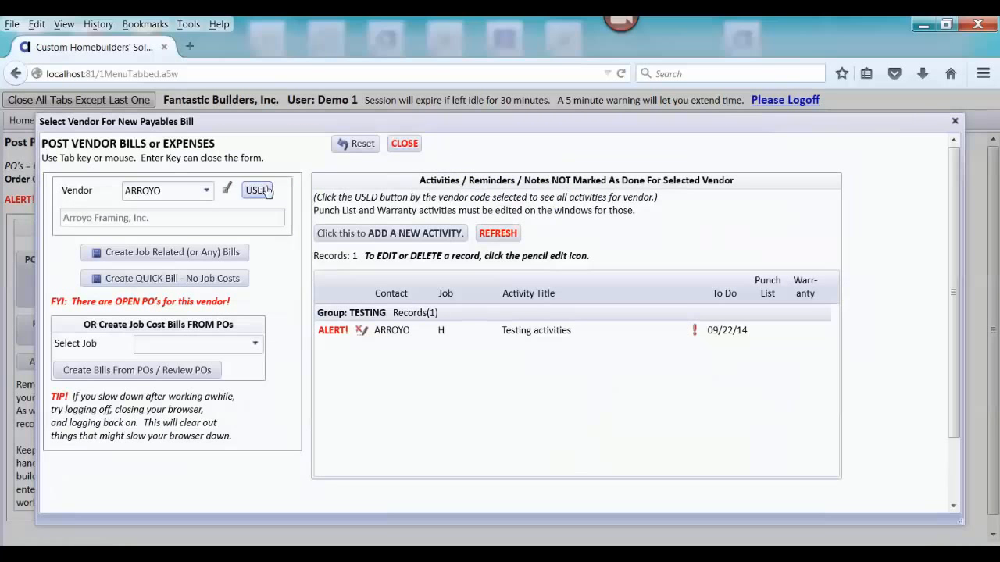
Step: Create a job-related bill for ARROYO, set the general liability insurance deduction to Yes, and collapse the vendor alerts
left_click(166, 250)
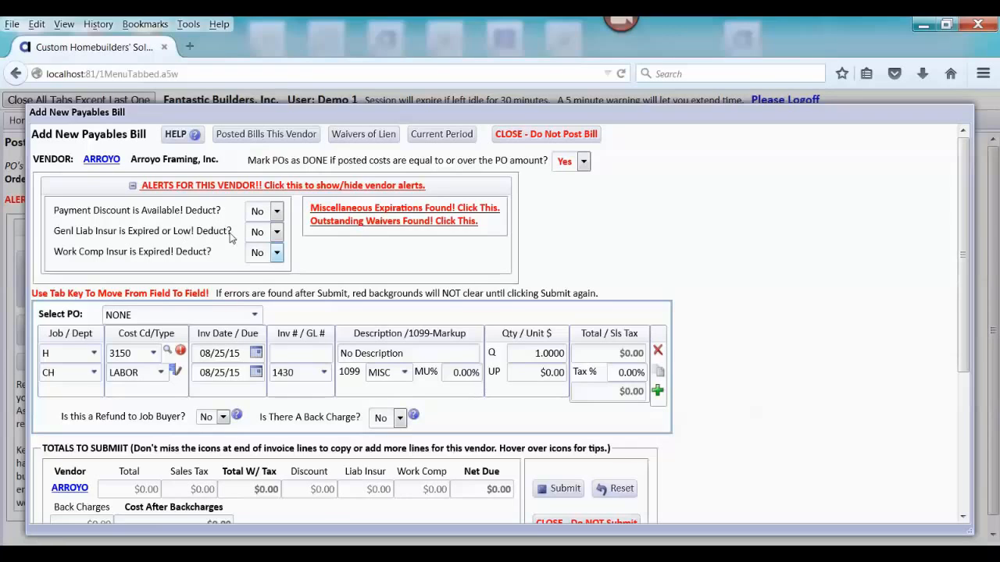
left_click(277, 232)
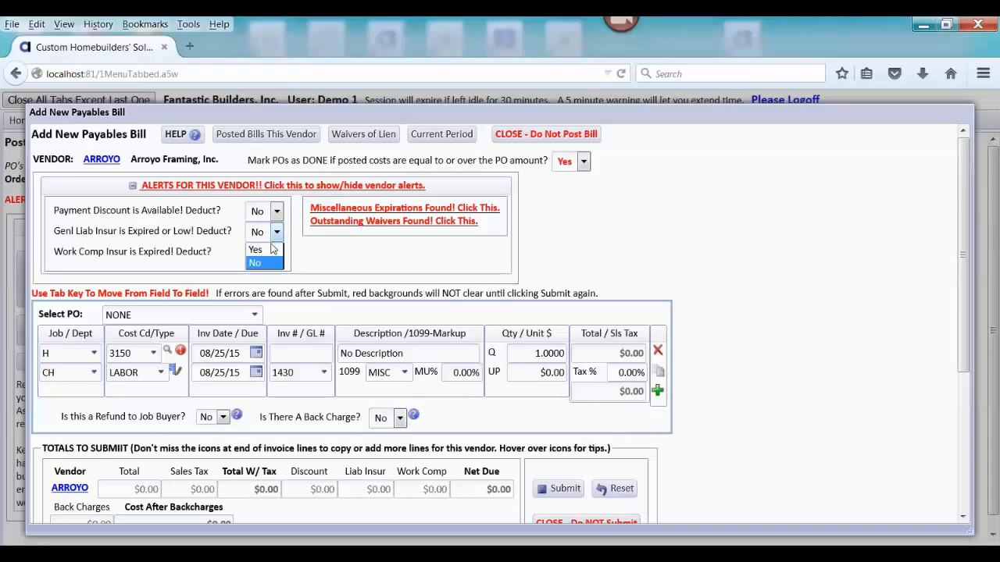
left_click(274, 250)
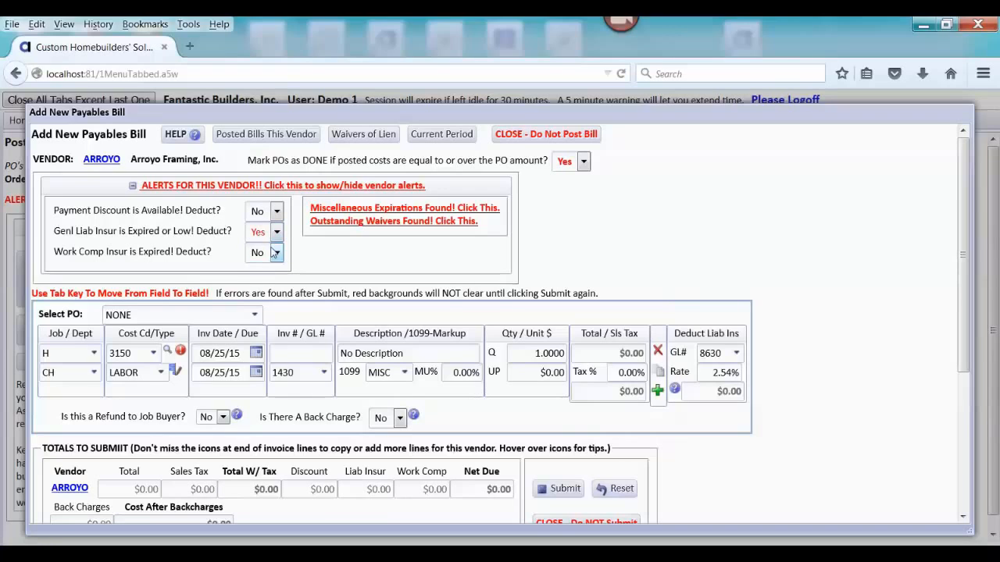
left_click(257, 192)
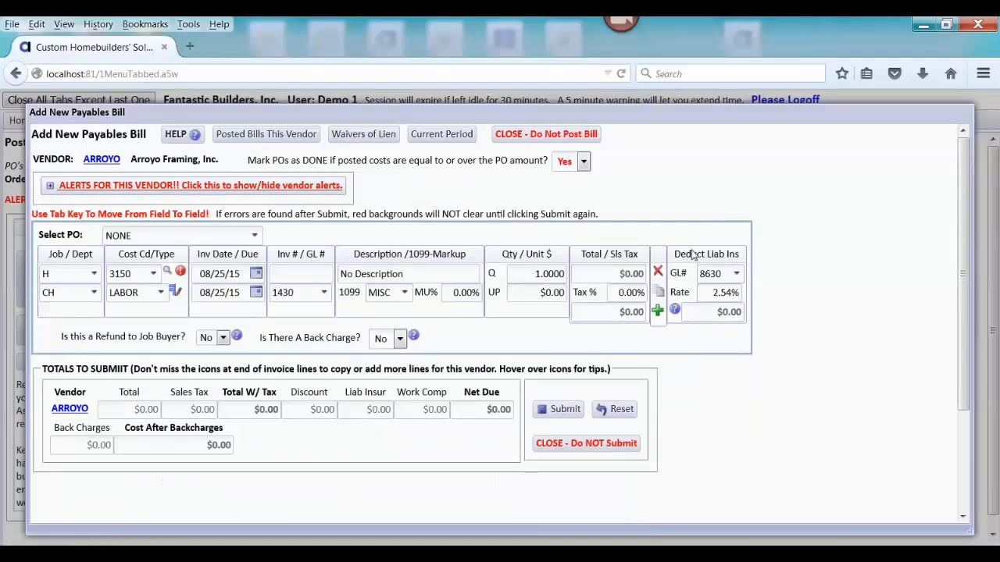
Step: Assign the bill line to DemoJob and check the cost code choices, keeping 3150 Framing Labor
left_click(96, 274)
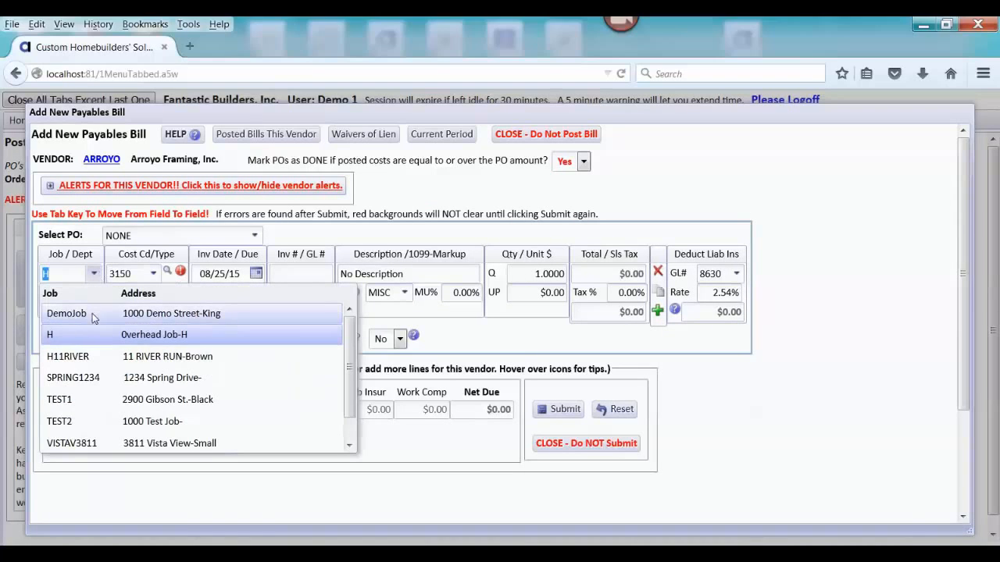
left_click(93, 317)
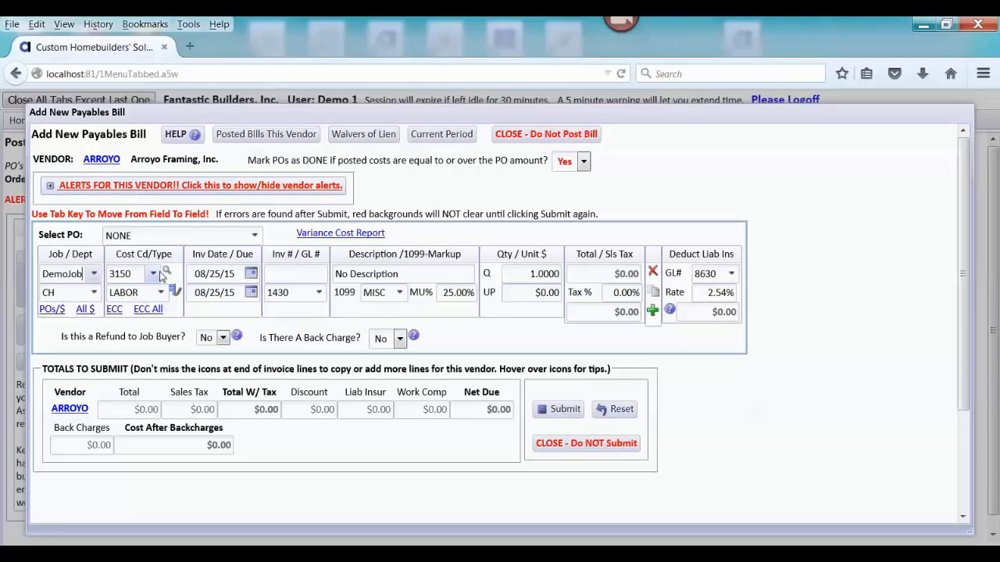
key("Tab")
left_click(154, 273)
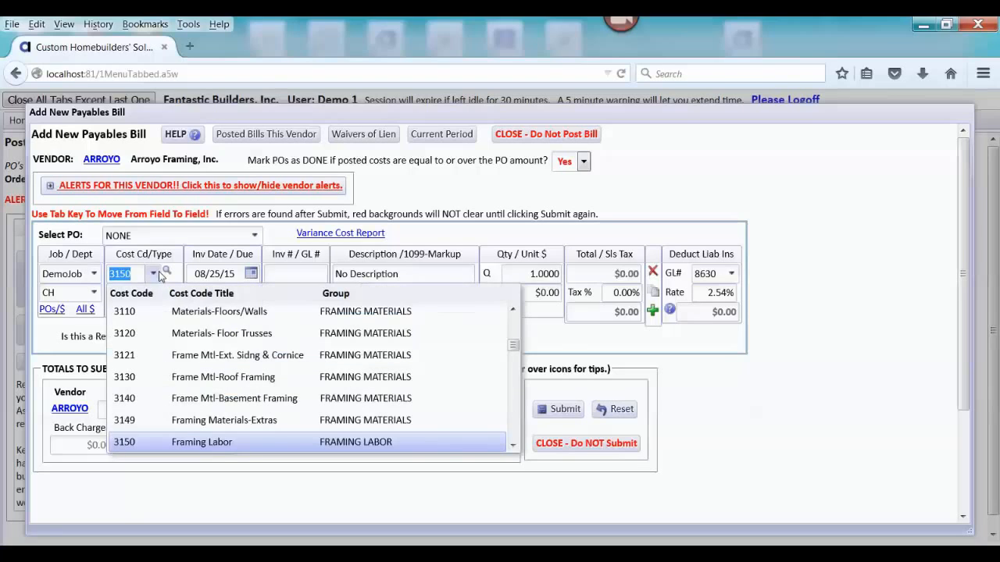
left_click(372, 195)
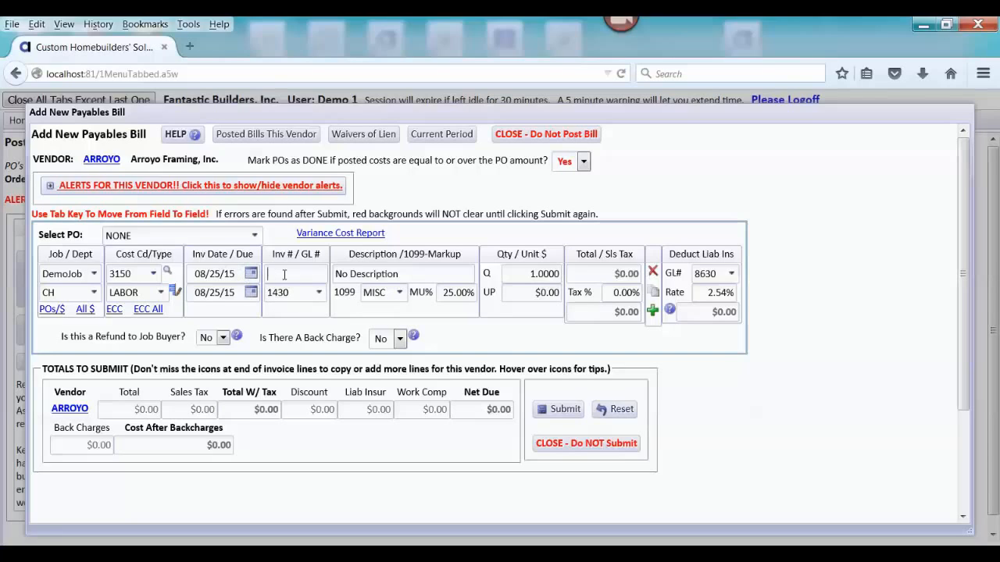
Step: Enter invoice number xxyyz and the description "Arroyo Framing - frame draw" on the bill line
type("xxyyz")
key("Tab")
key("Tab")
type("Arroyo Fr")
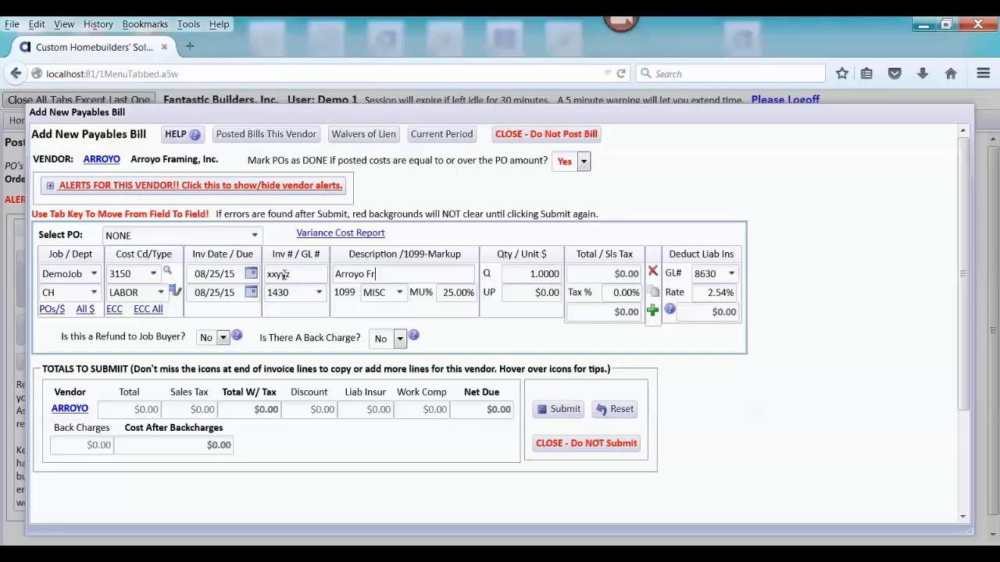
type("aming - frame draw")
key("Tab")
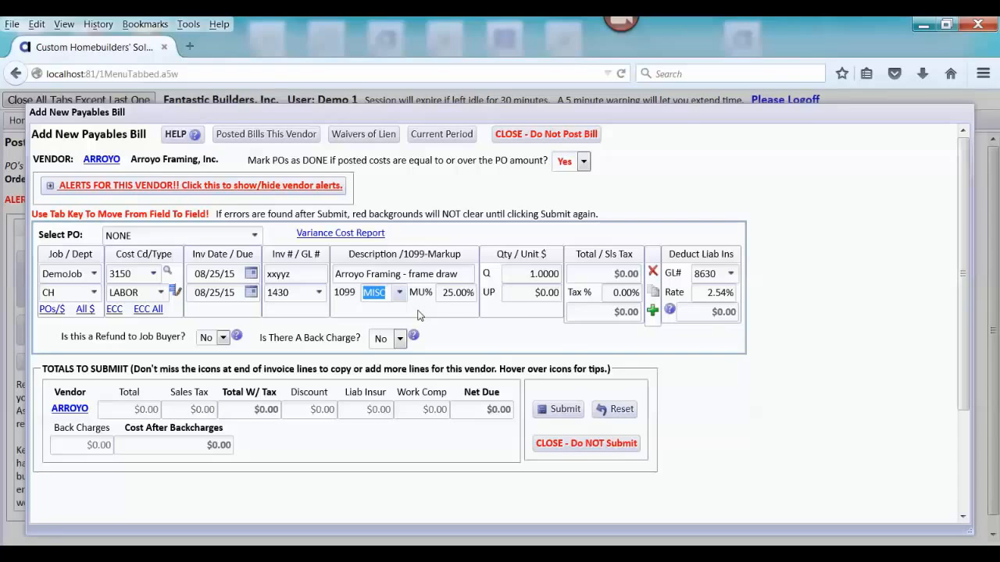
Step: Set the bill line's unit price to $19,000.00 and submit the bill, pausing the submission to review the alerts
left_click(519, 293)
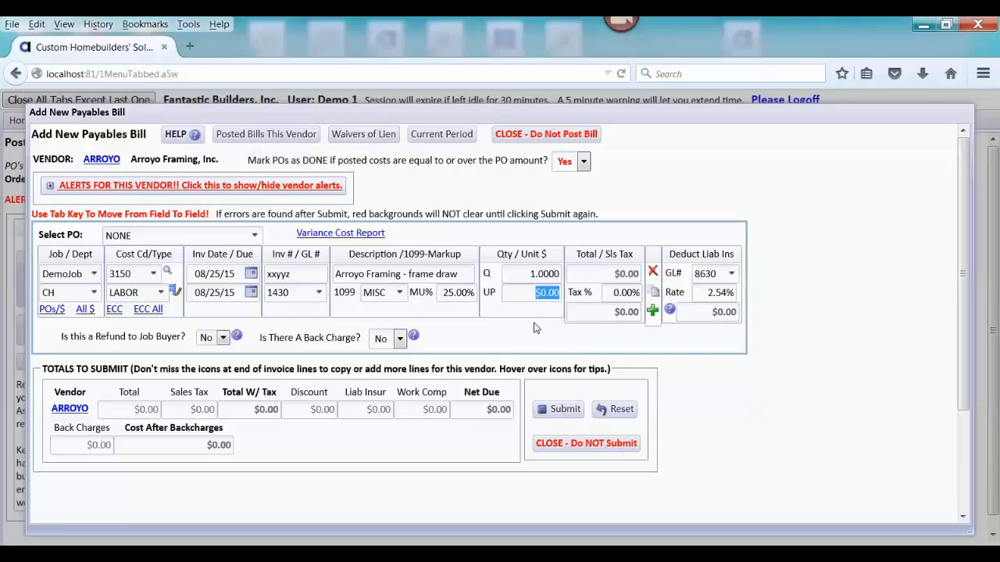
type("19000")
key("Tab")
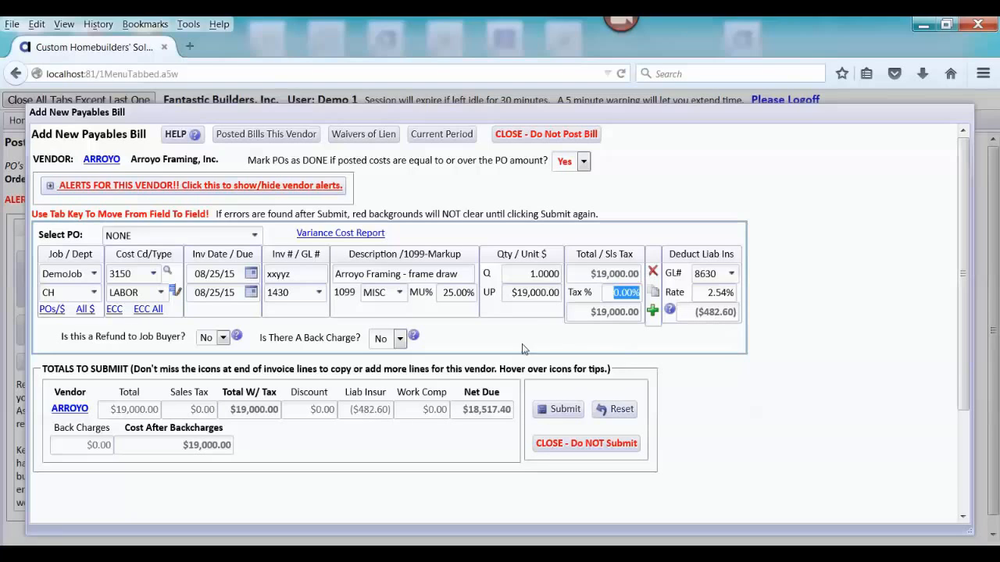
left_click(568, 413)
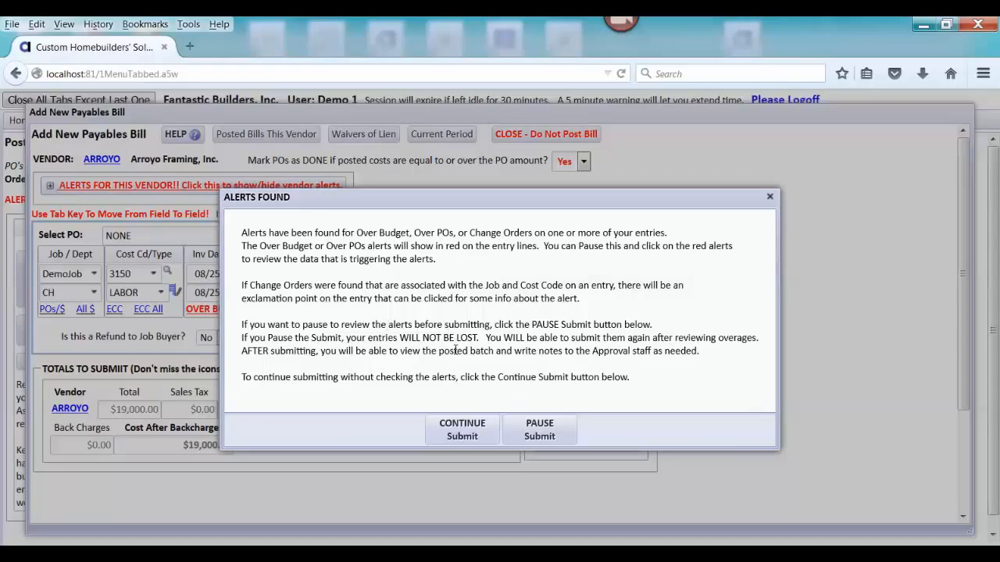
left_click(535, 434)
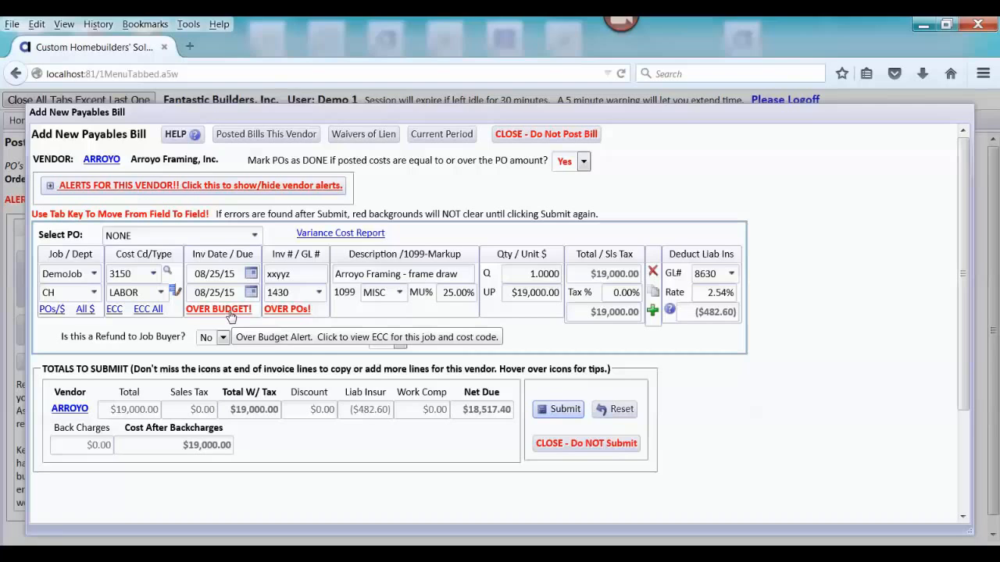
Step: View the Variance Cost Approval Report behind the bill line's over-budget alert, and return to the bill
left_click(229, 311)
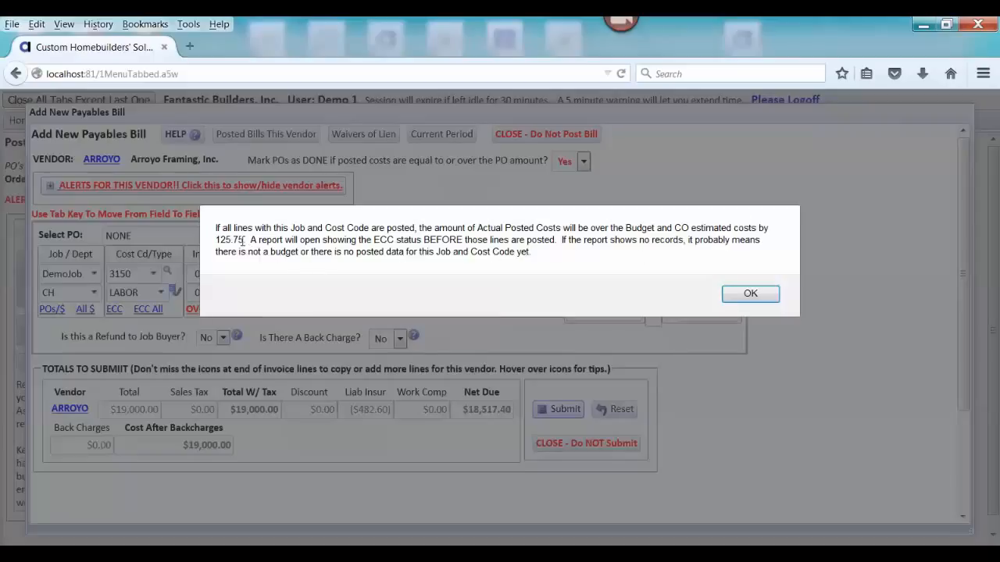
left_click(743, 294)
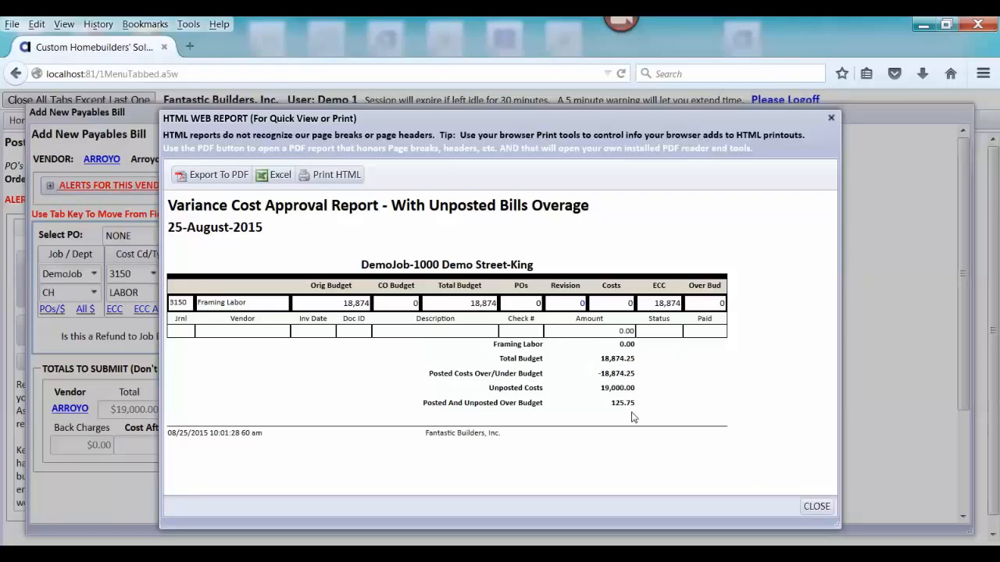
left_click(814, 508)
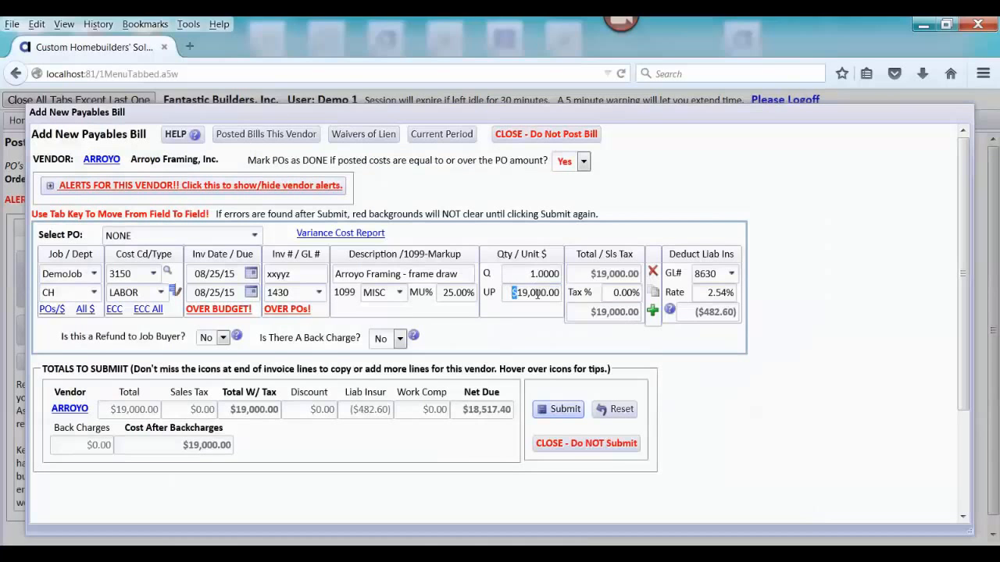
Step: Set the bill line's unit price to $20,000.00
left_click(509, 292)
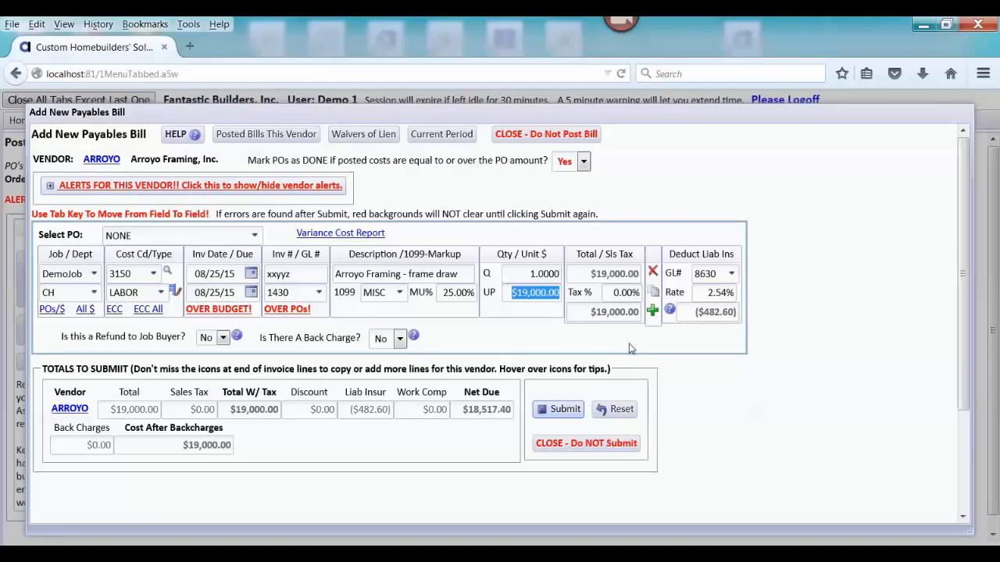
type("20,0")
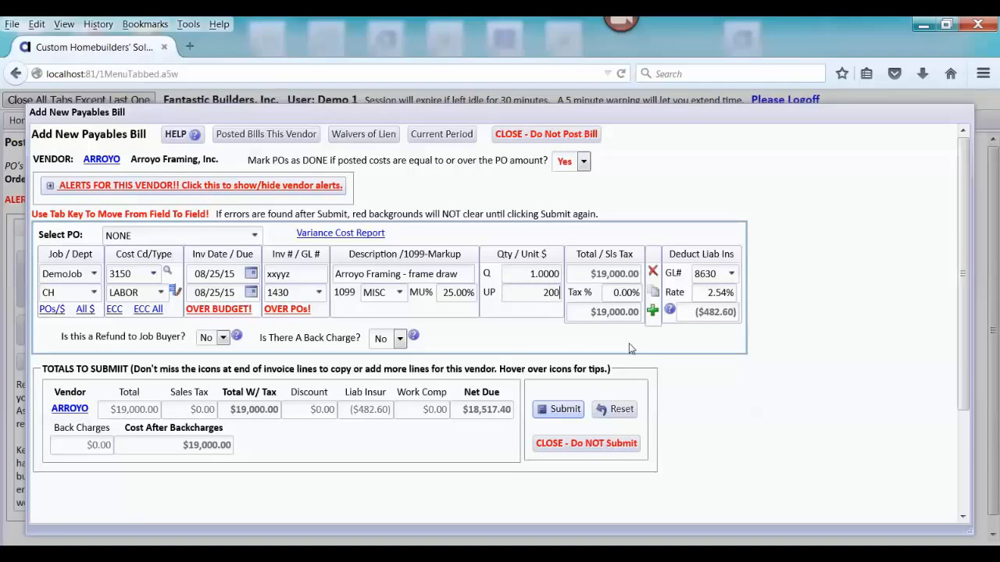
type("00")
key("Tab")
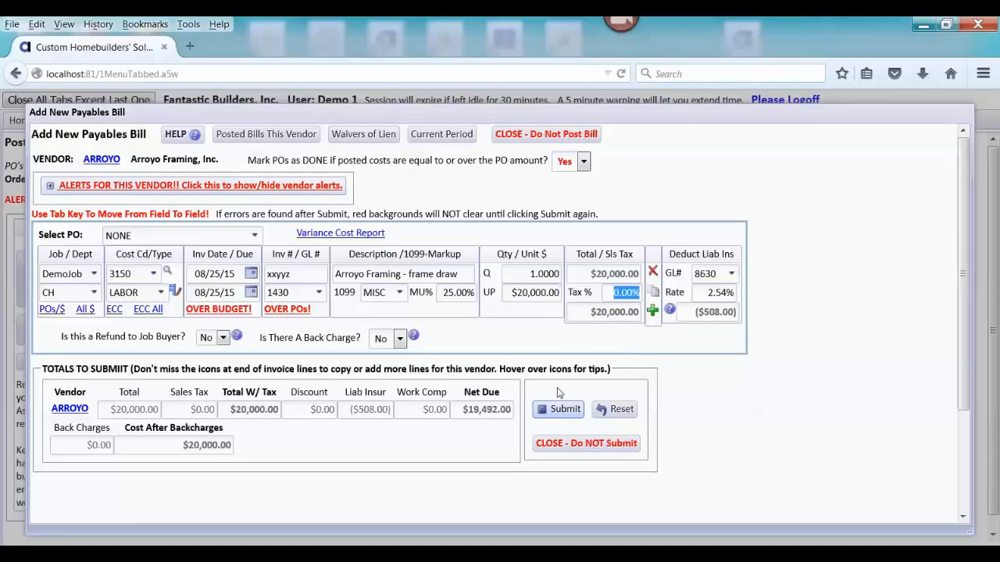
Step: Submit the bill despite the alerts, post it as unpaid to pay later, and close the vendor bill entry
left_click(567, 409)
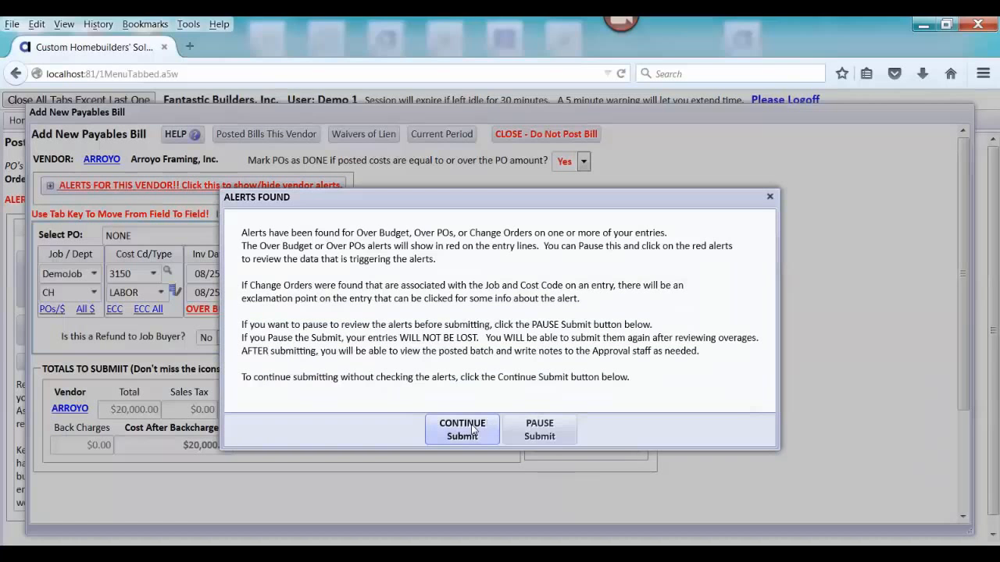
left_click(462, 432)
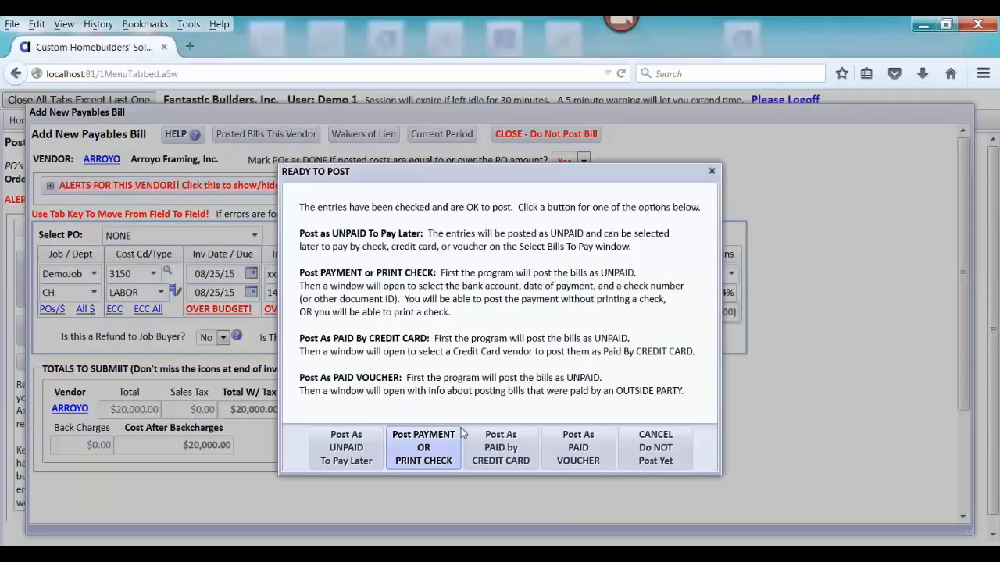
left_click(315, 457)
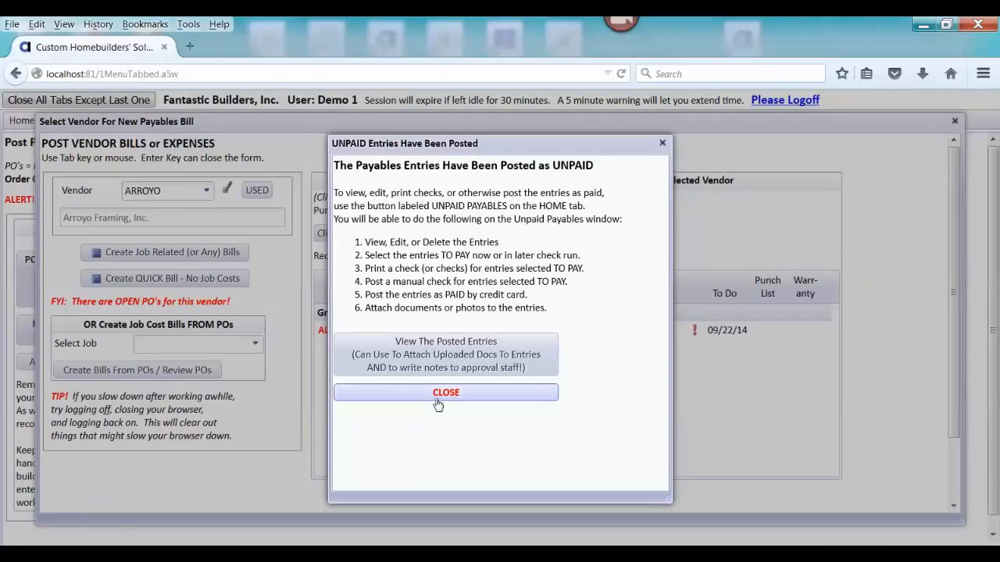
left_click(441, 395)
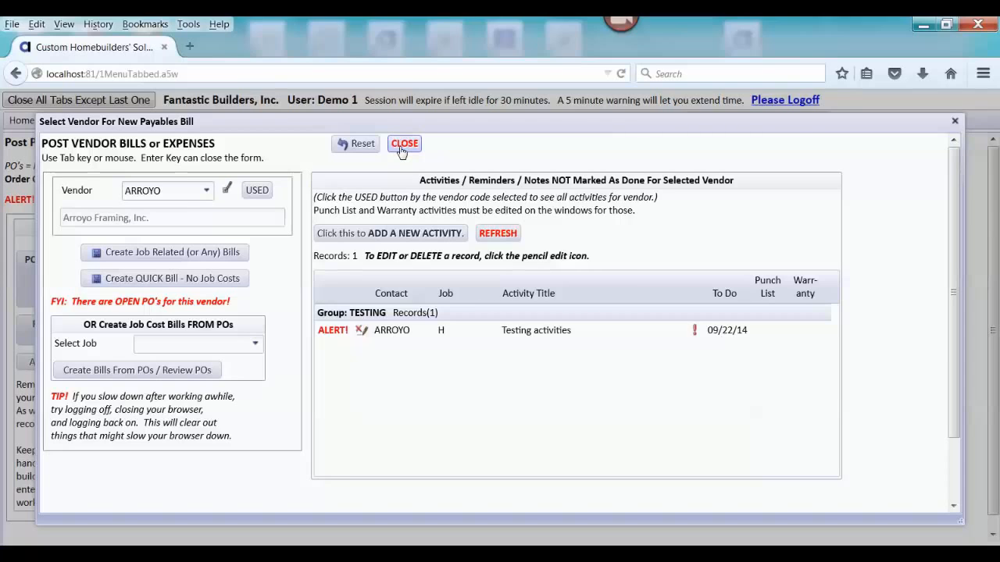
left_click(404, 144)
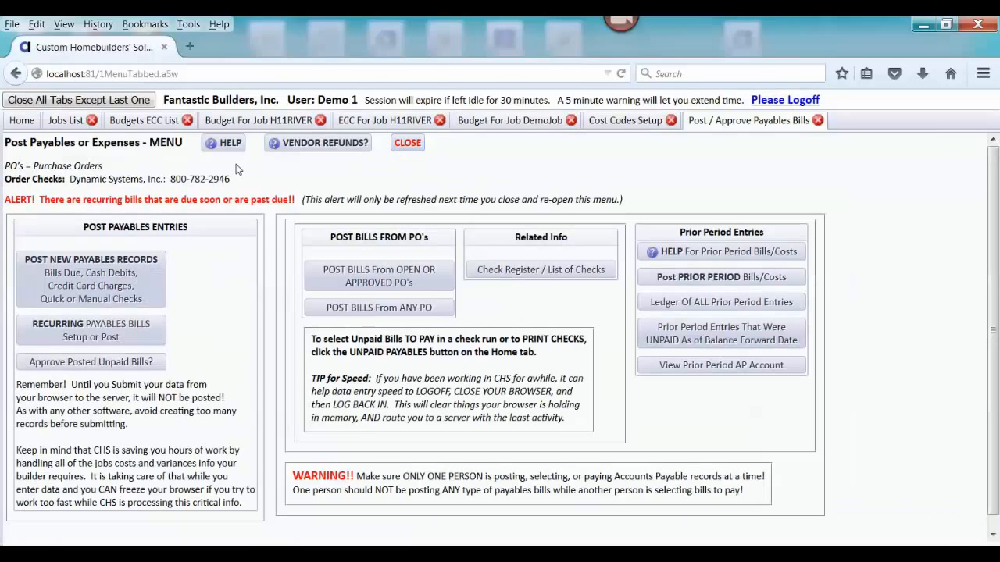
Step: Open DemoJob's Estimated Costs At Completion worksheet from the job budgets list and locate cost code 3150 Framing Labor
left_click(158, 122)
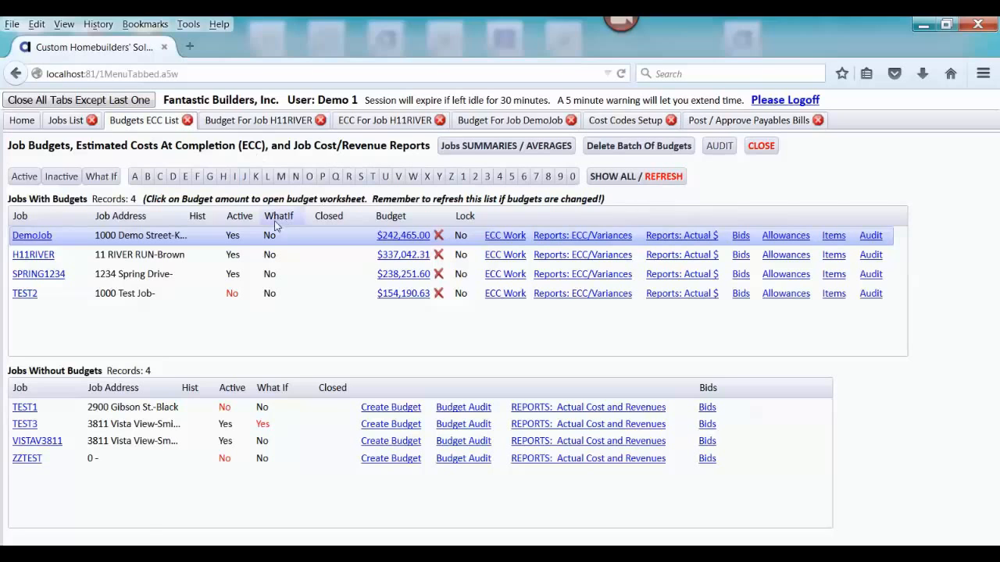
left_click(500, 236)
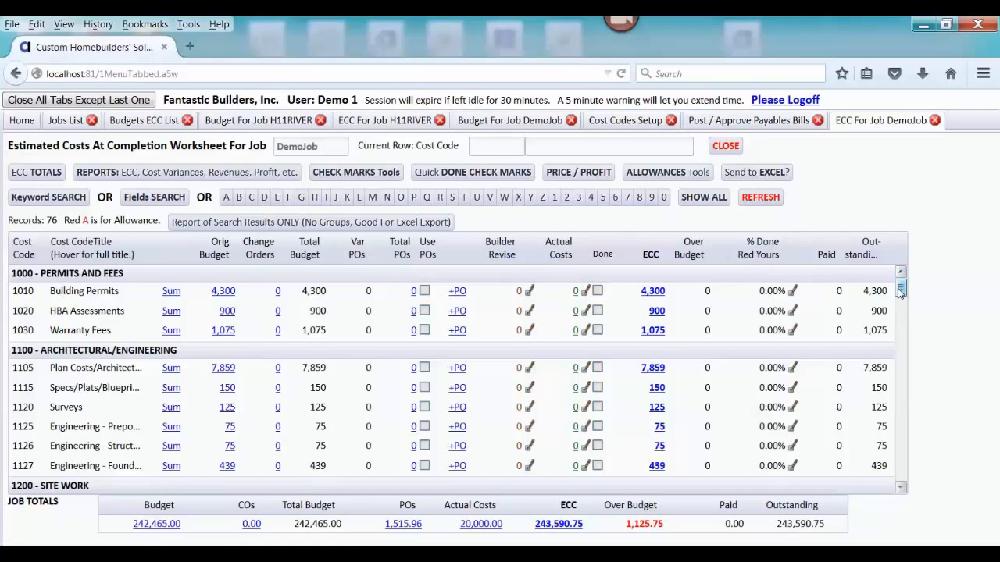
left_click_drag(899, 289, 899, 342)
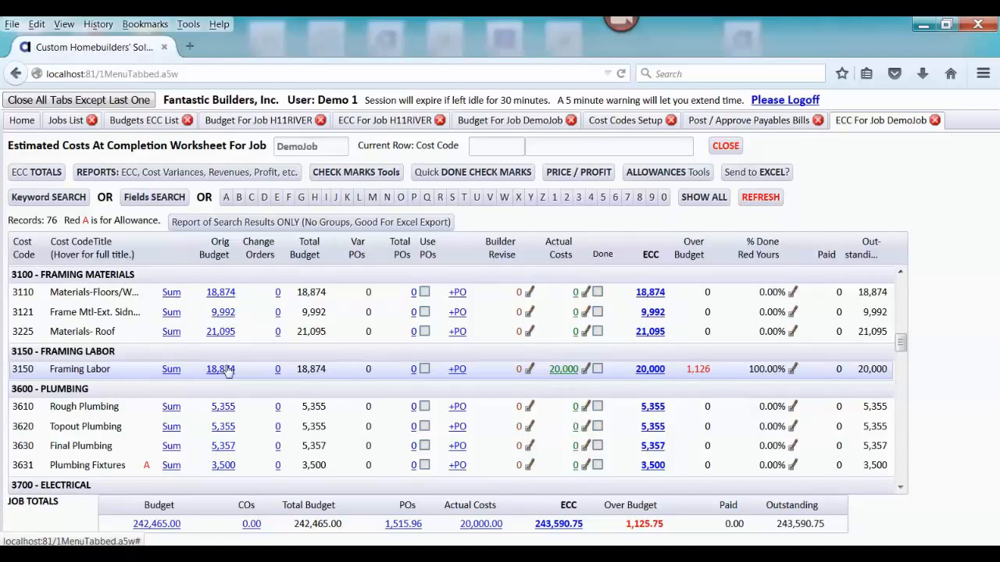
Step: View the actual costs report for DemoJob's 3150 Framing Labor, and return to that row in the worksheet
left_click(561, 372)
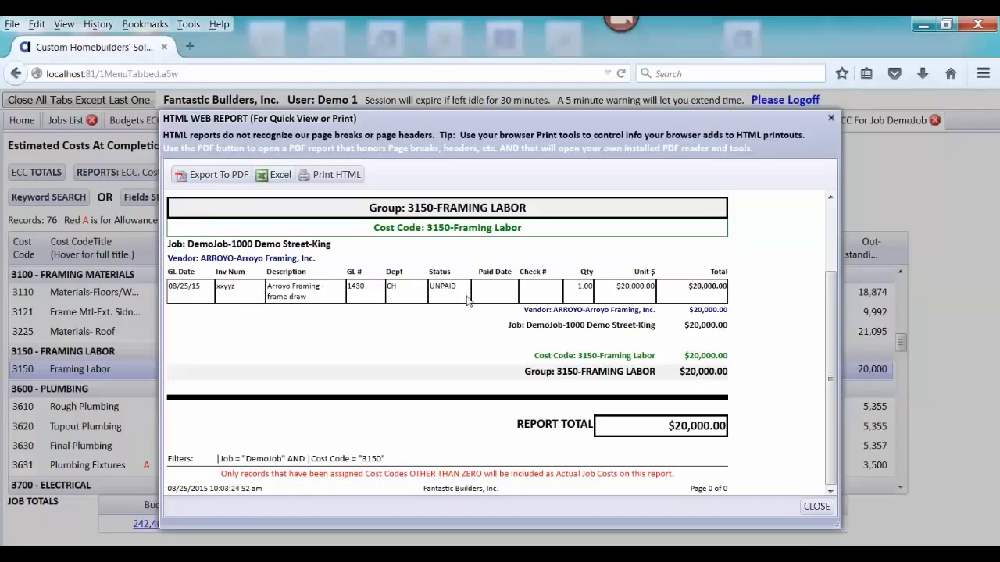
left_click(817, 507)
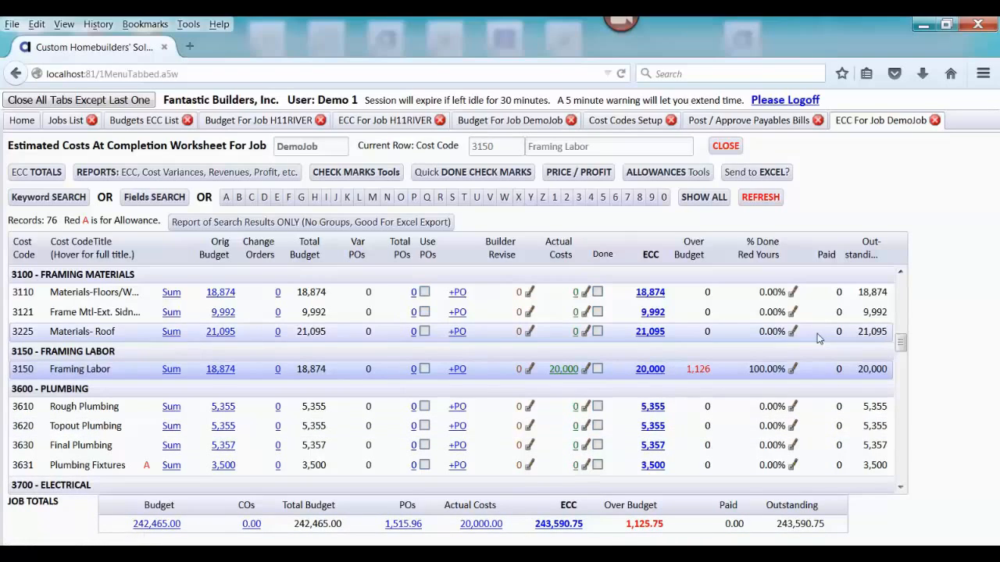
left_click_drag(901, 342, 900, 338)
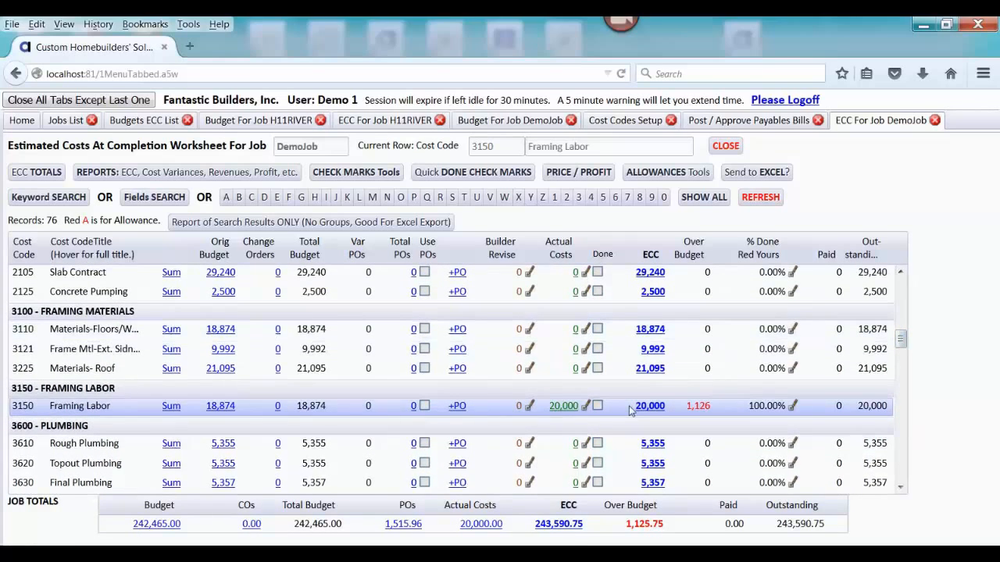
Step: In the H11RIVER Estimated Costs At Completion worksheet, view the approved change orders report for cost code 1105 Plan Costs/Architect Fees
left_click(393, 123)
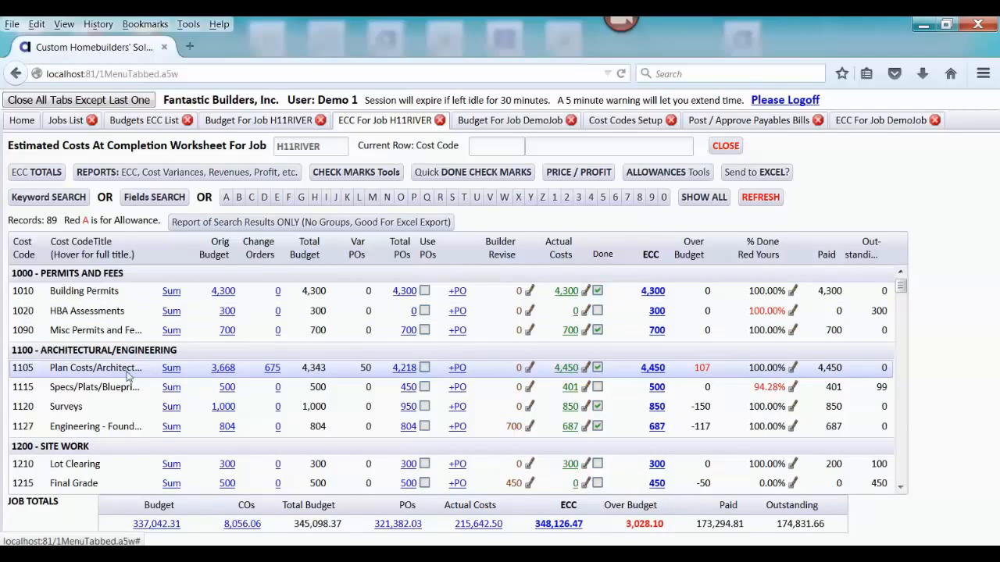
left_click(272, 368)
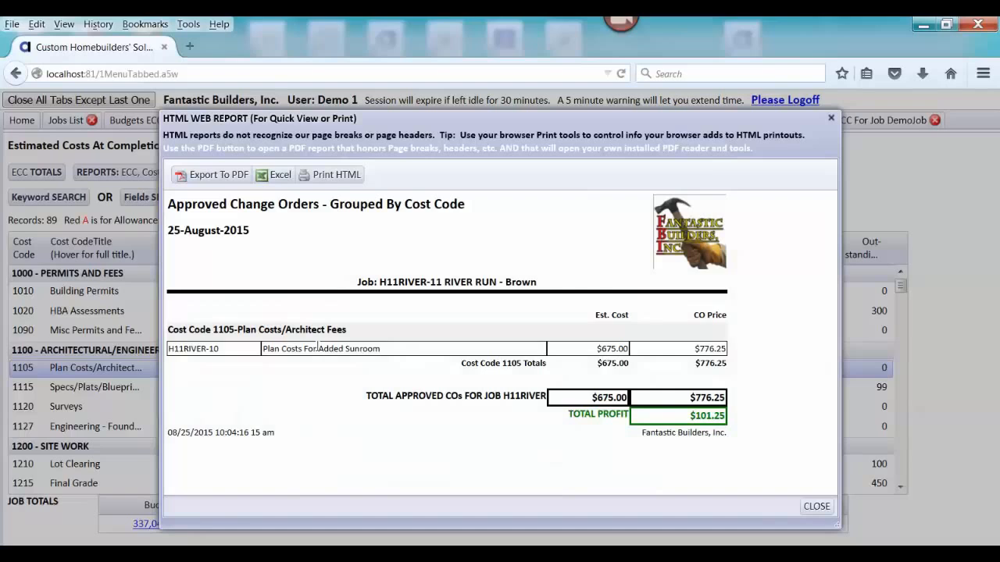
left_click(817, 507)
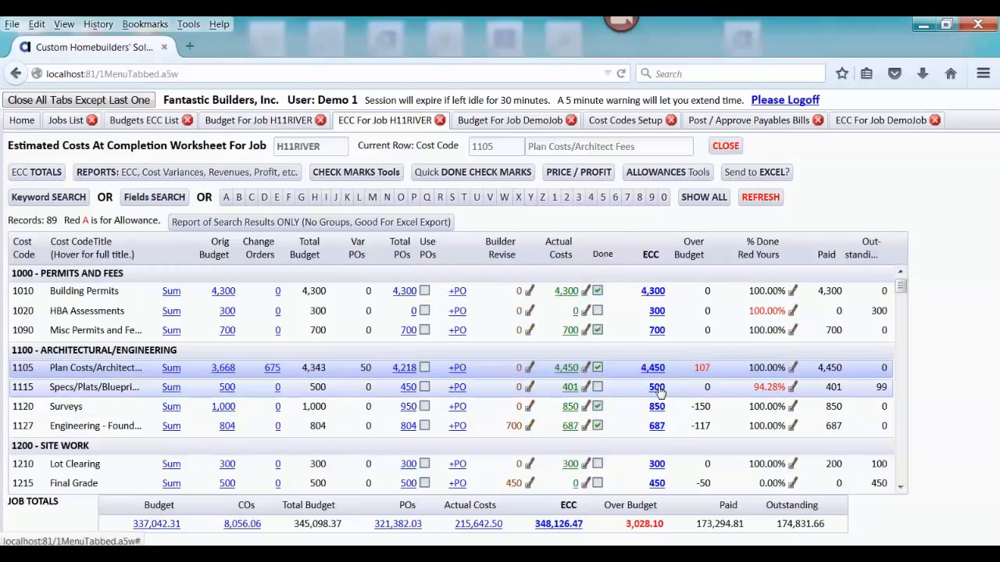
Step: Enable Use POs for H11RIVER's cost code 1115 Specs/Plats/Blueprints and review its actual job costs report
left_click(425, 390)
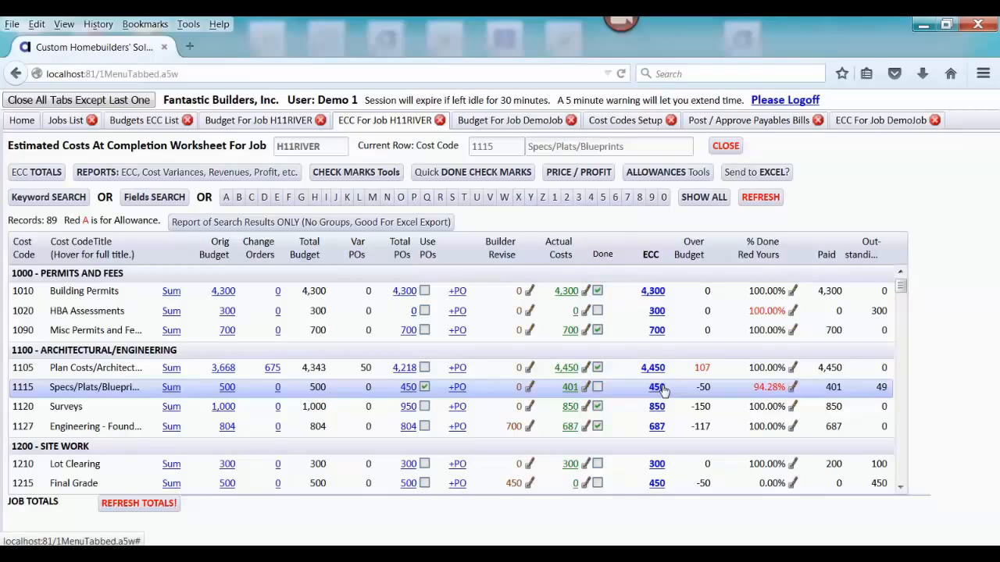
left_click(566, 390)
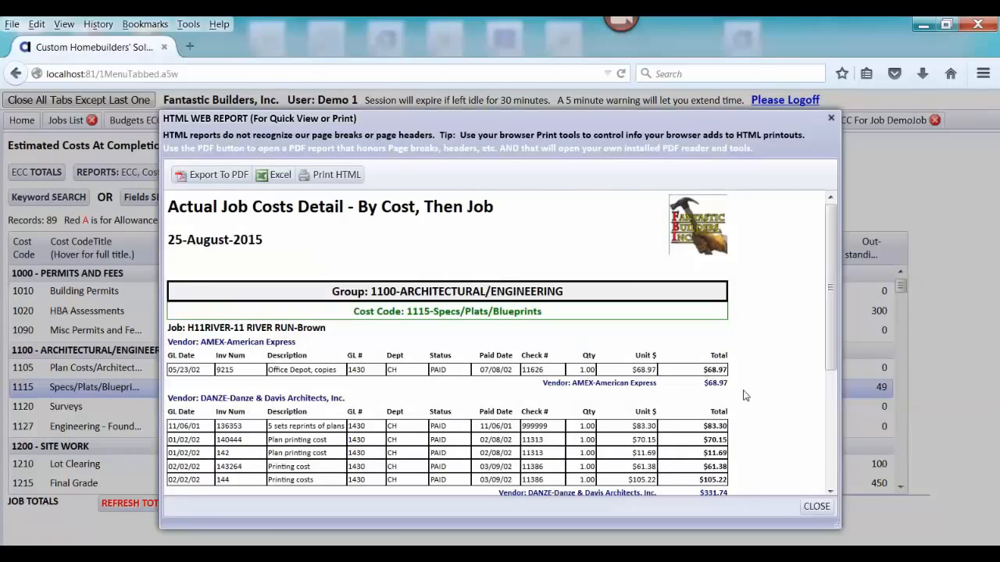
left_click_drag(831, 319, 833, 400)
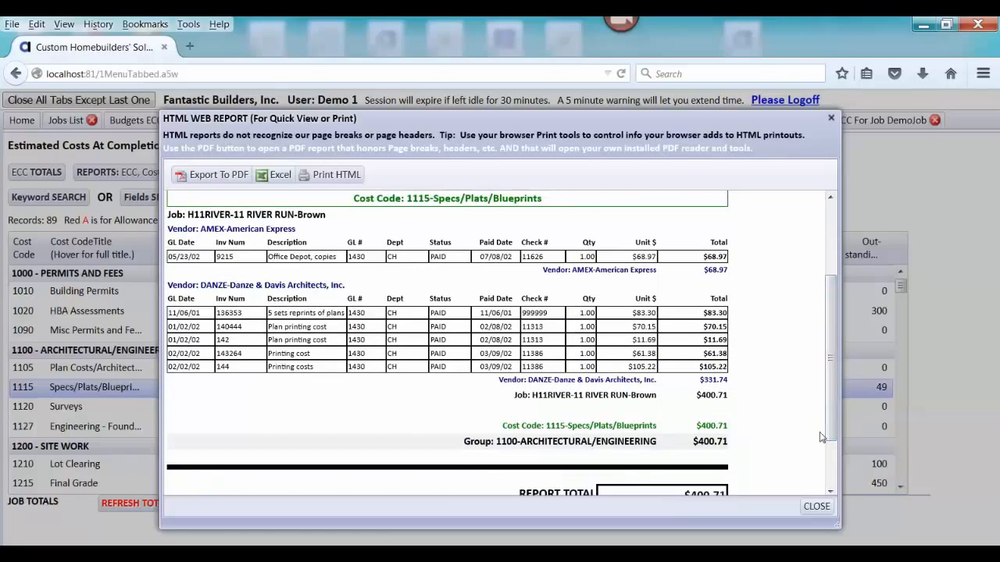
left_click(815, 508)
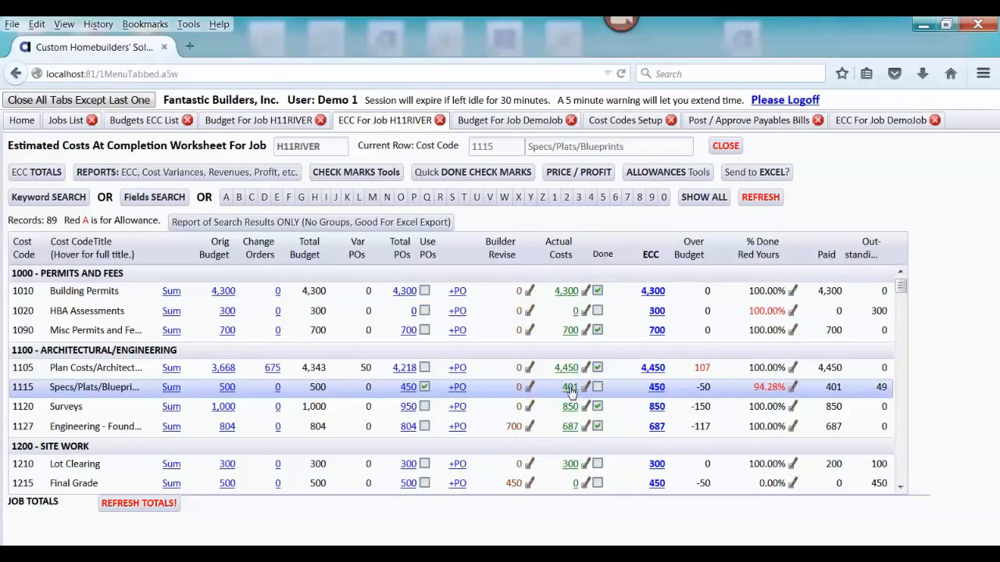
Step: Mark cost code 1115 Specs/Plats/Blueprints as done and refresh the job totals
left_click(596, 387)
left_click(139, 503)
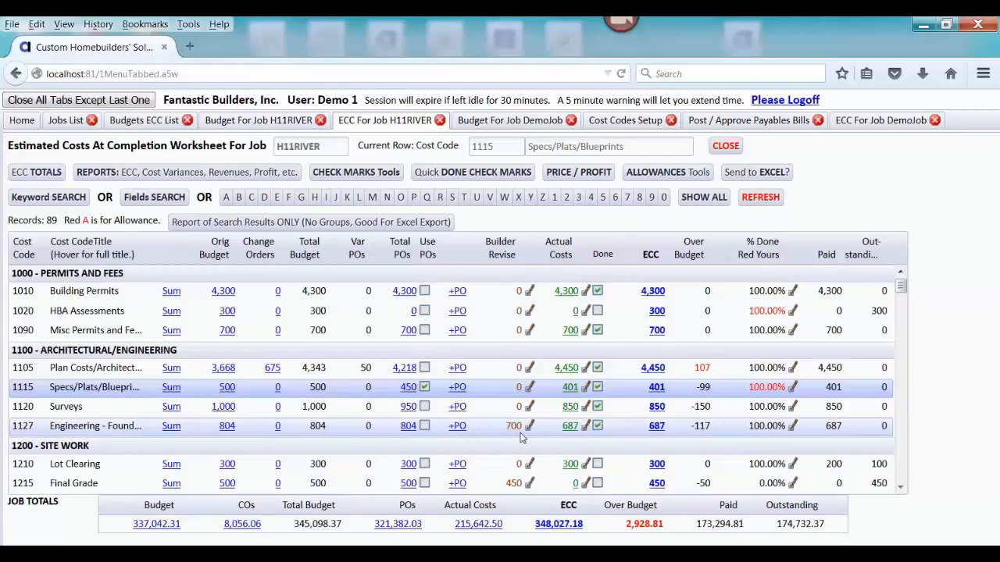
Step: Remove the done mark from cost code 1127 Engineering - Foundation Dsgn and view its builder-revised estimate without editing it
left_click(597, 426)
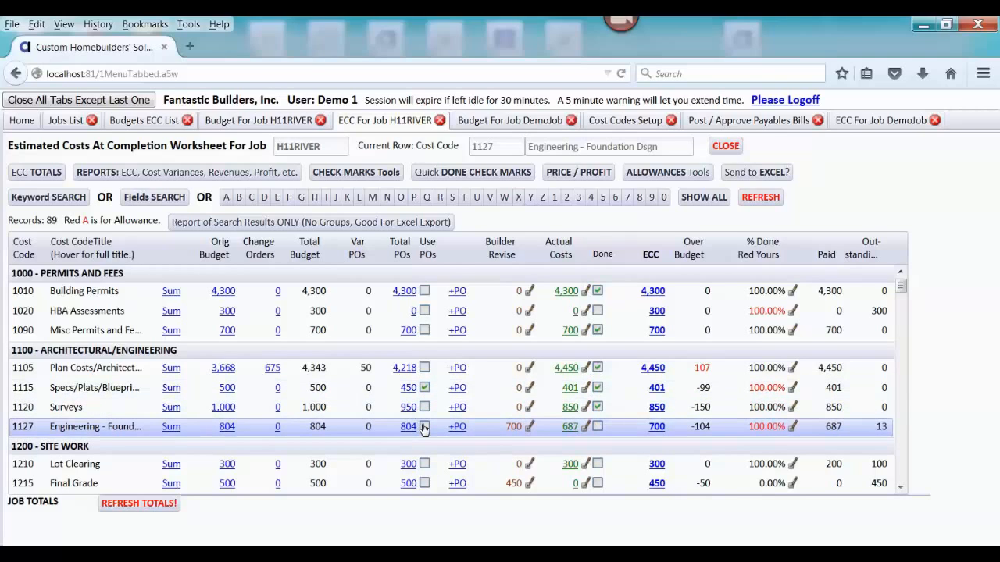
left_click(531, 428)
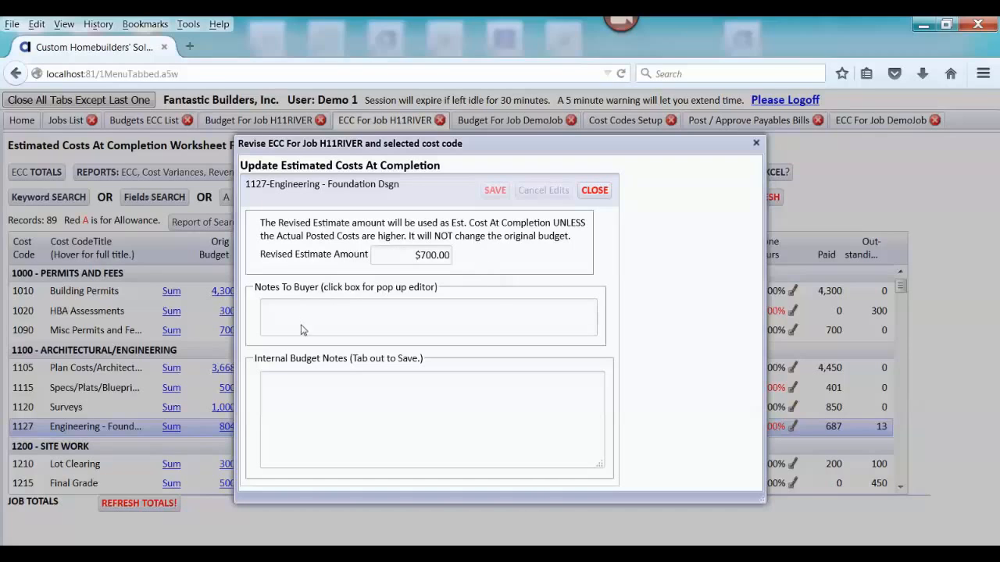
left_click(592, 191)
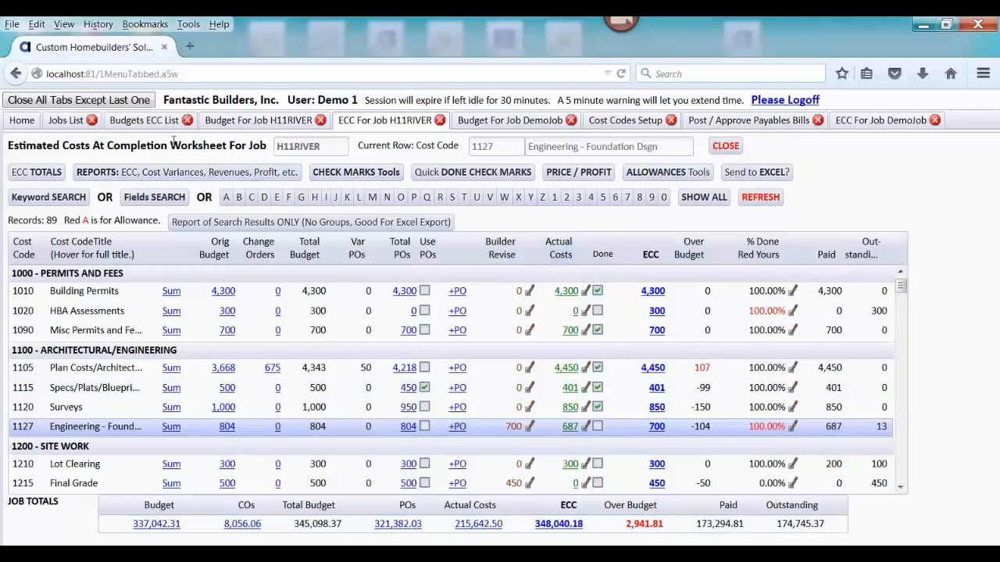
Step: Go to the unpaid job costs approval menu and open the unpaid payables for DemoJob only
left_click(21, 122)
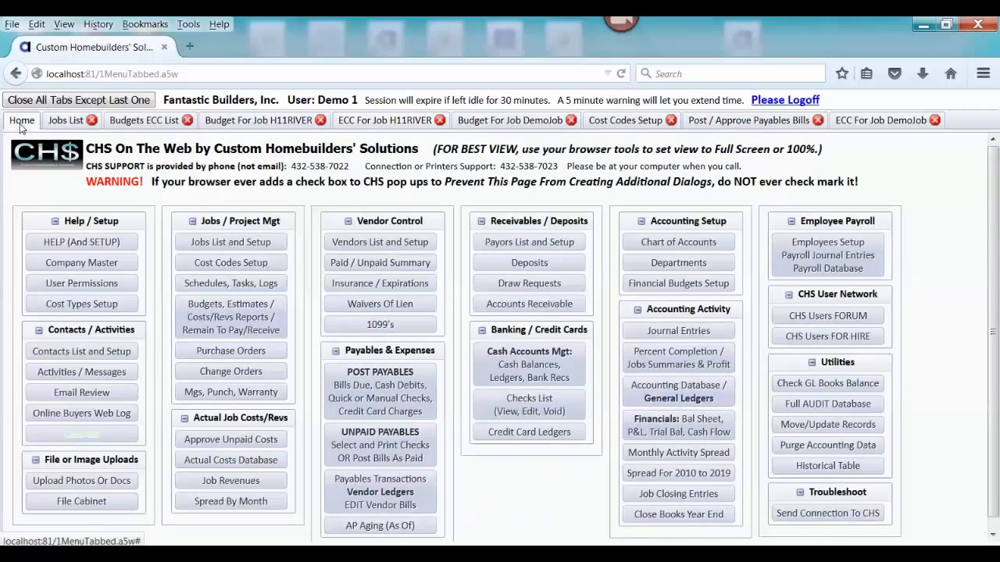
left_click(274, 442)
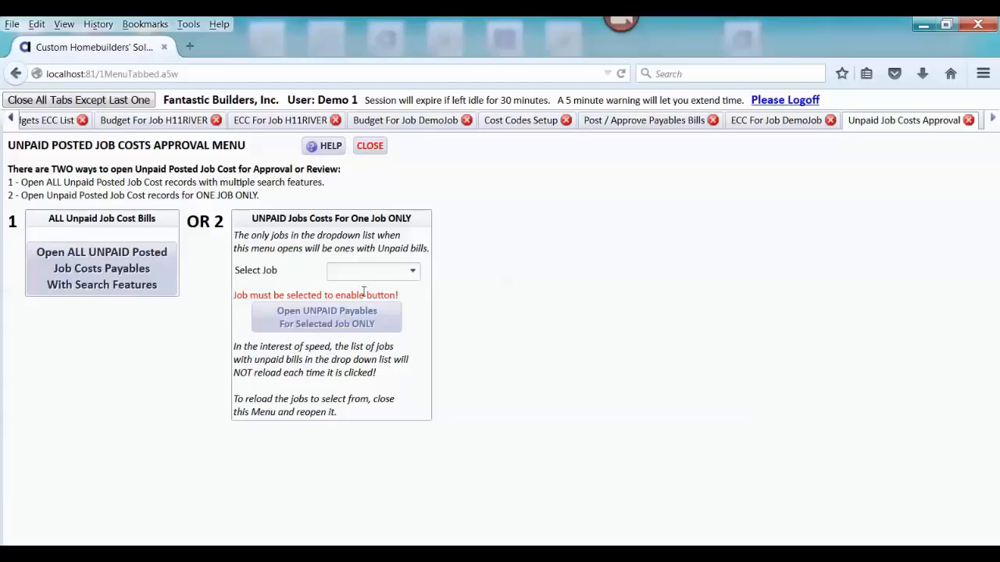
left_click(414, 271)
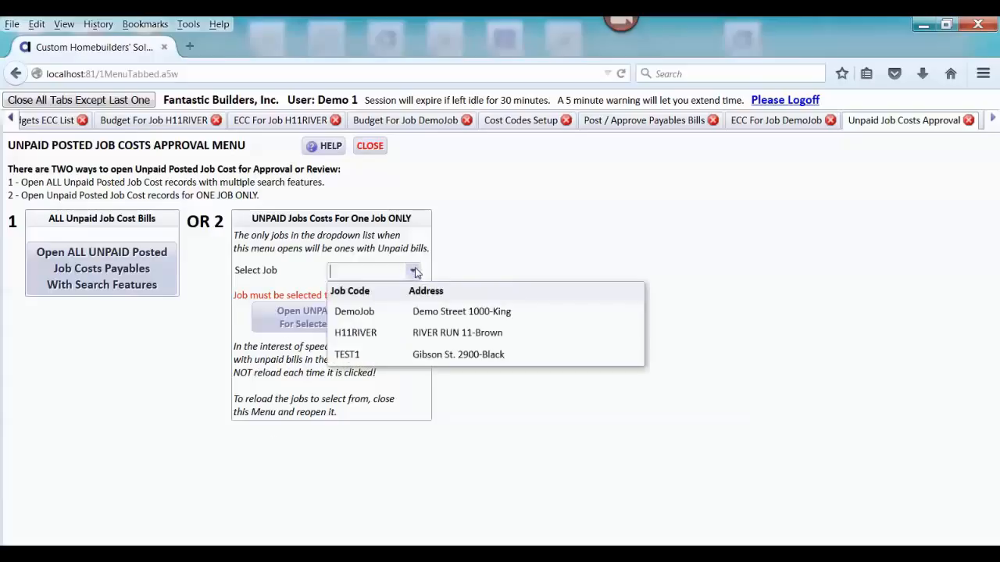
left_click(373, 311)
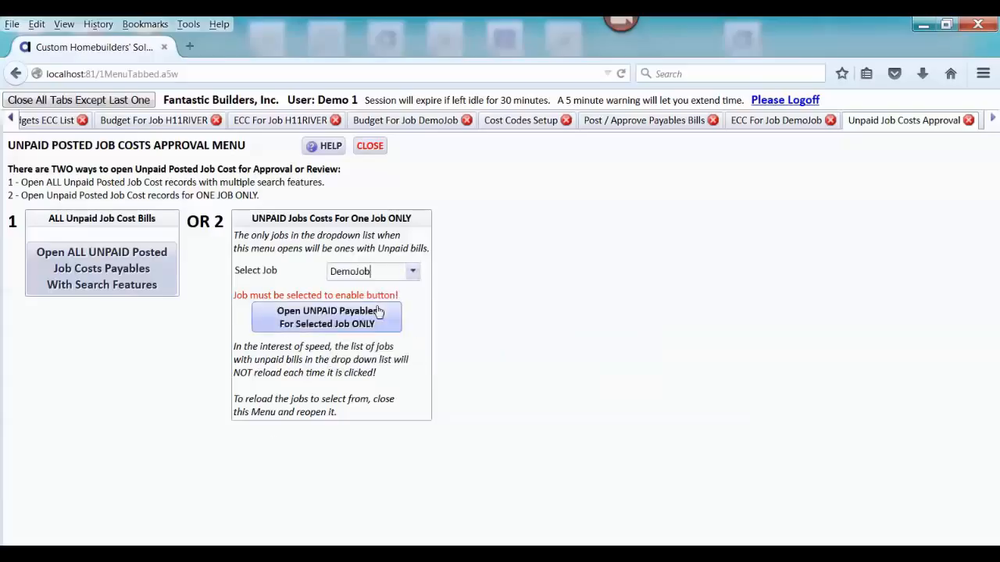
left_click(344, 317)
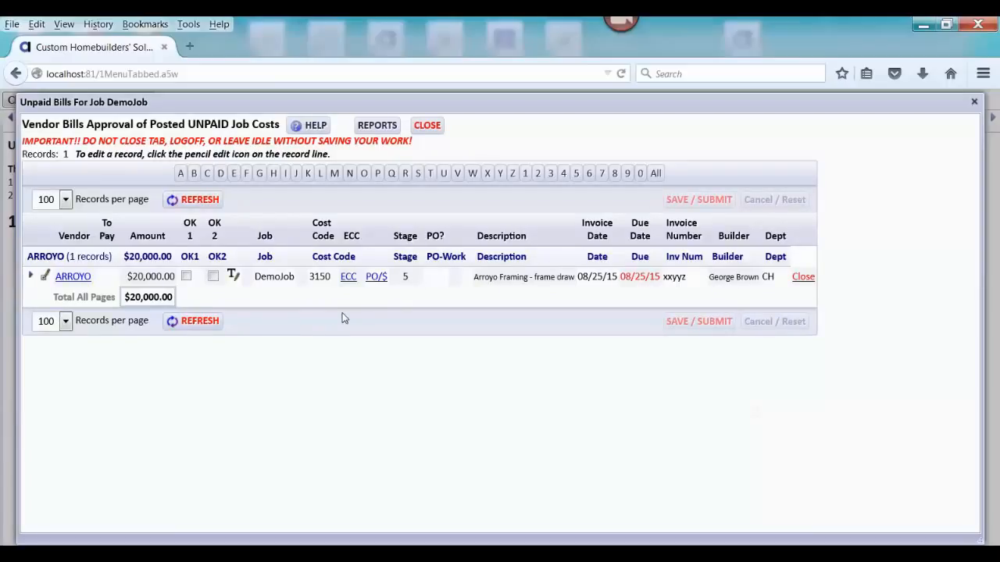
Step: View the approval info for the ARROYO bill and the ECC variance cost approval report for its cost code
left_click(233, 276)
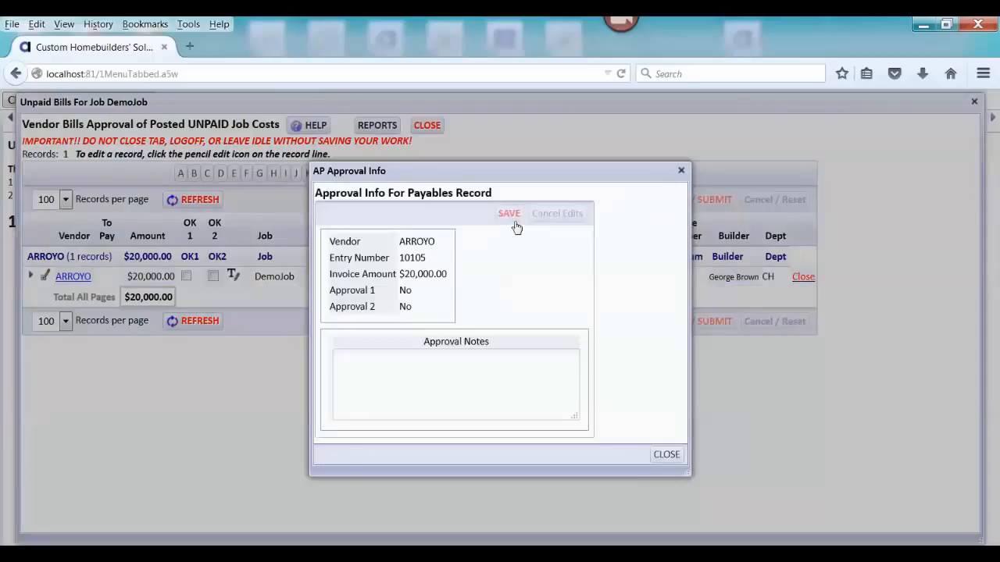
left_click(407, 357)
left_click(664, 454)
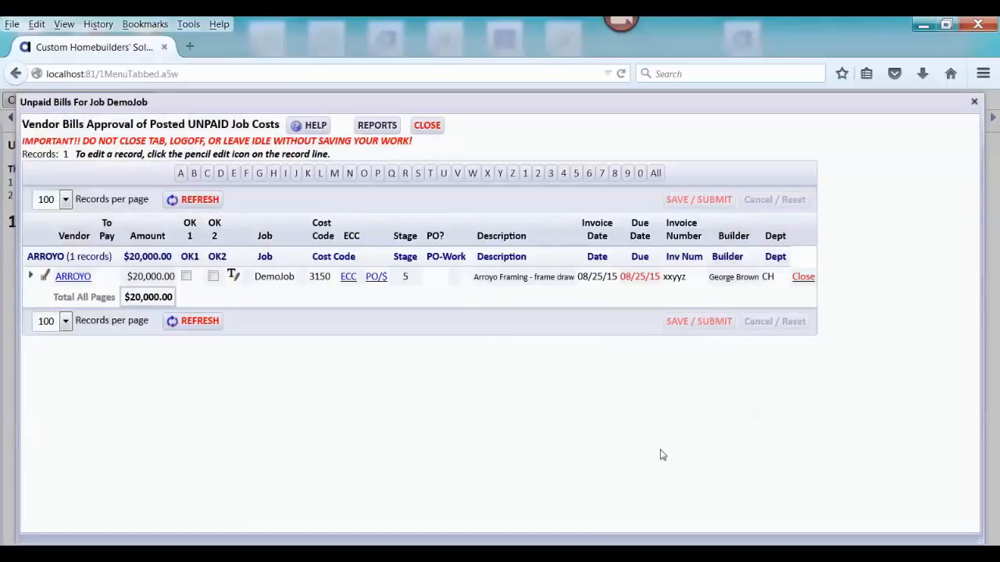
left_click(349, 279)
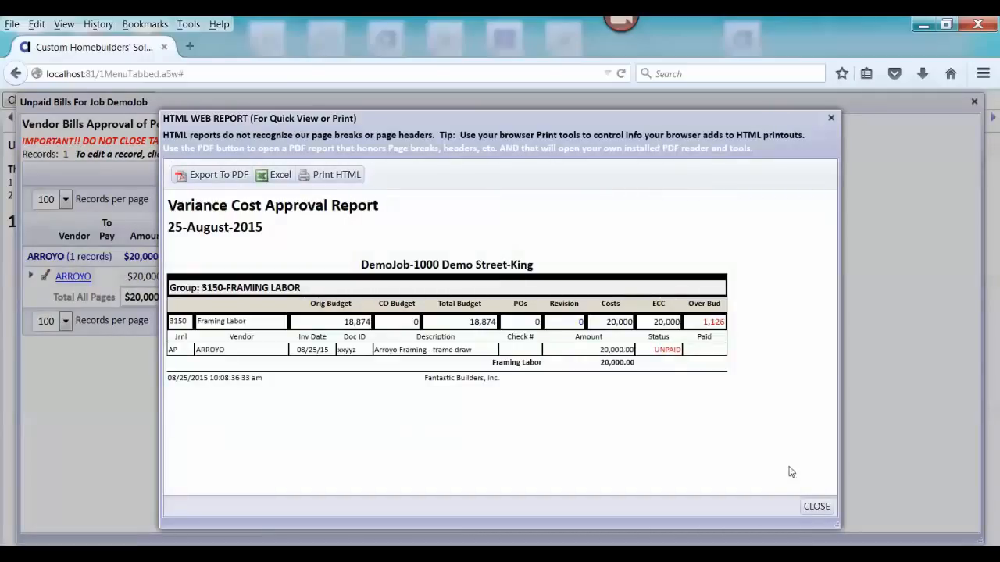
left_click(817, 507)
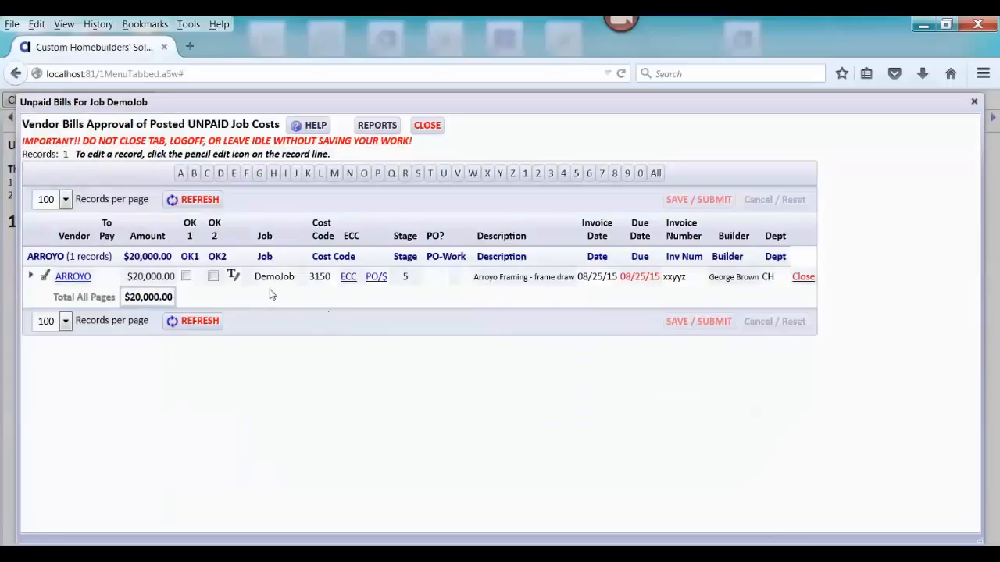
Step: Save the approval note "do not pay the overage but pay the rest!" on the ARROYO bill
left_click(233, 275)
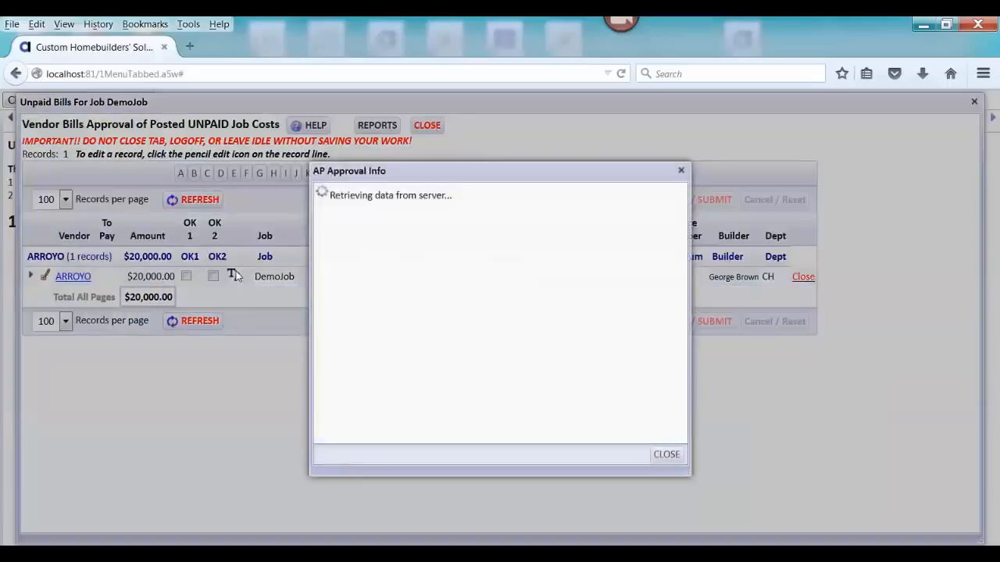
left_click(422, 356)
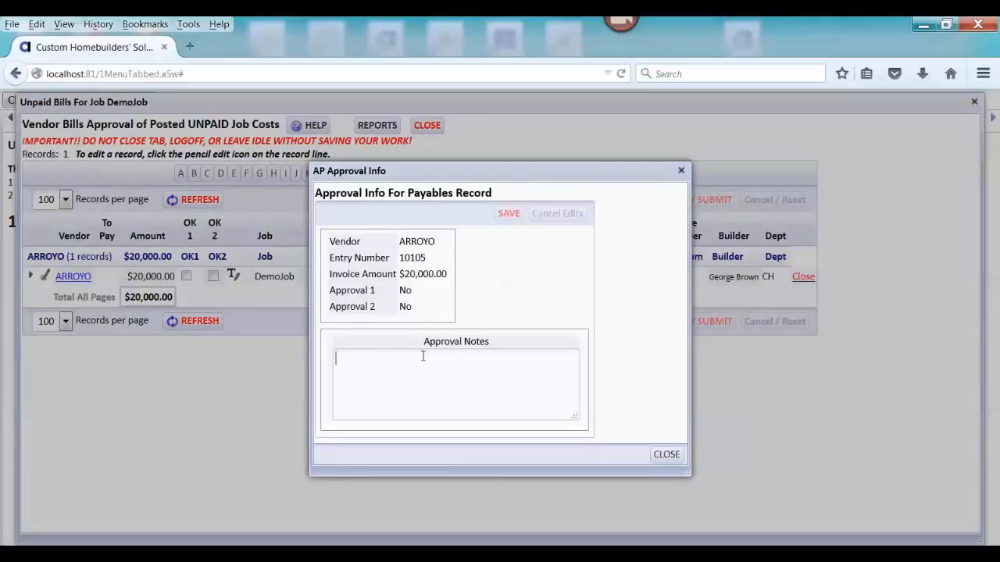
type("do not pay")
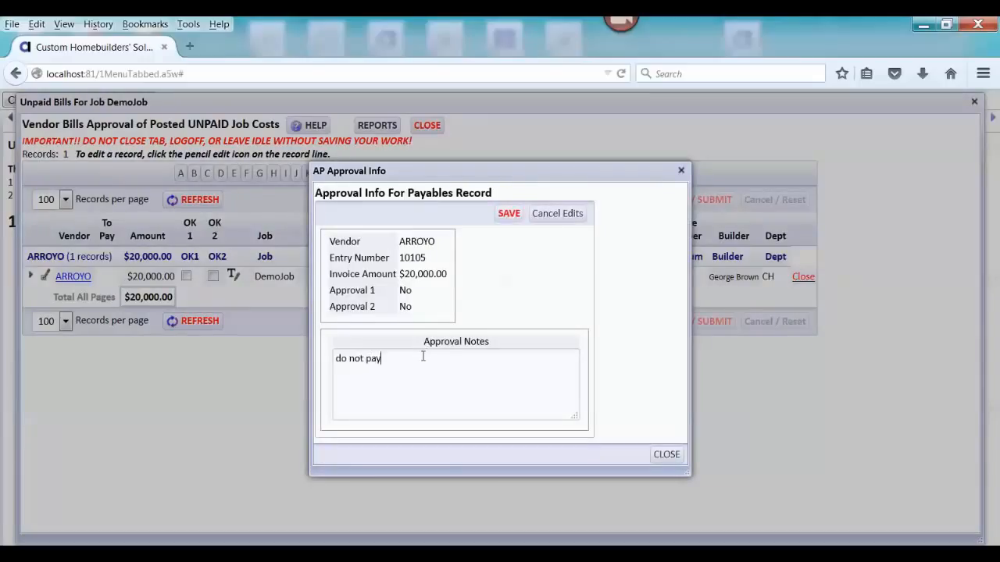
type(" the overage but pay the rest!")
left_click(508, 215)
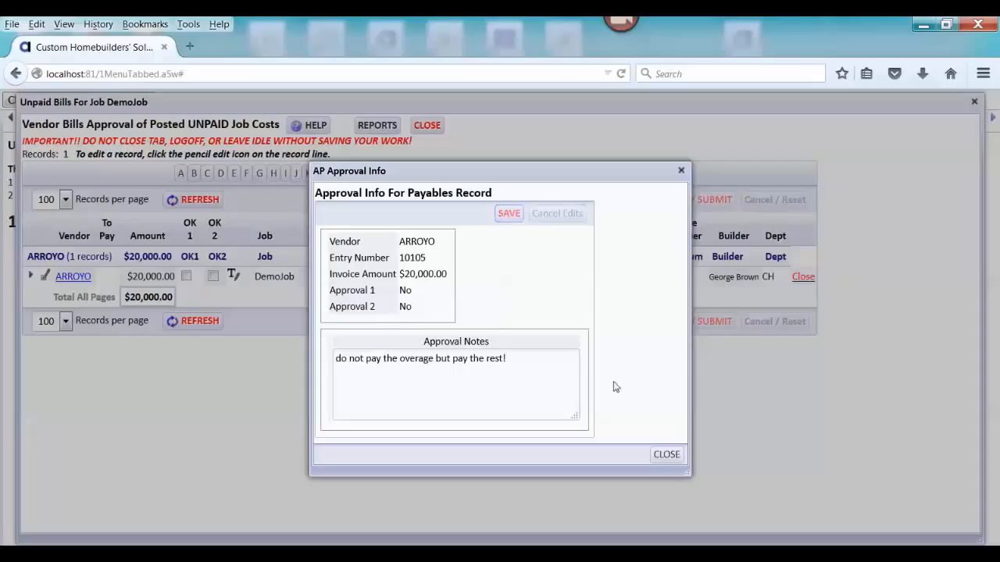
left_click(666, 455)
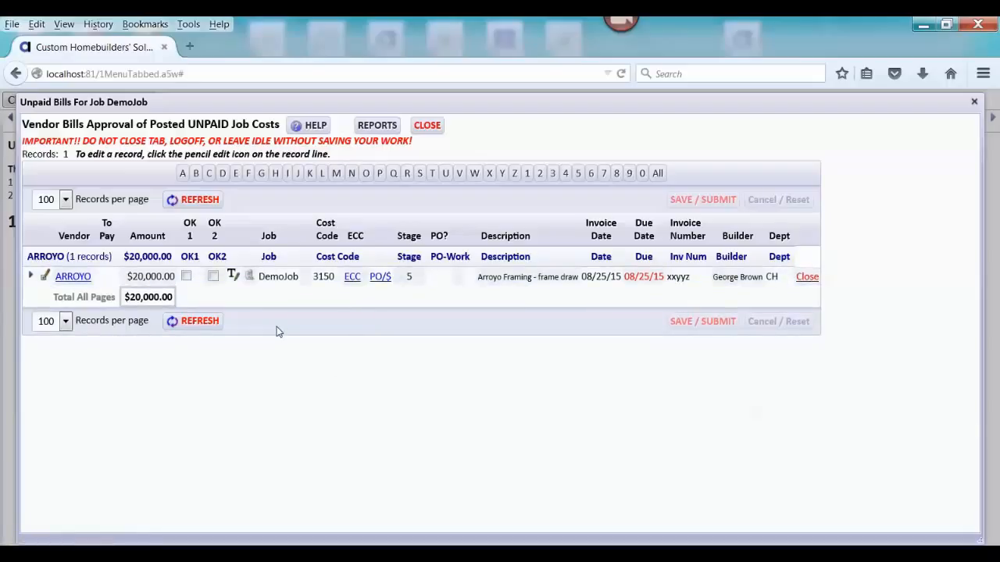
Step: Check the first approval (OK 1) for the ARROYO bill and close the unpaid bills list and approval menu
left_click(186, 276)
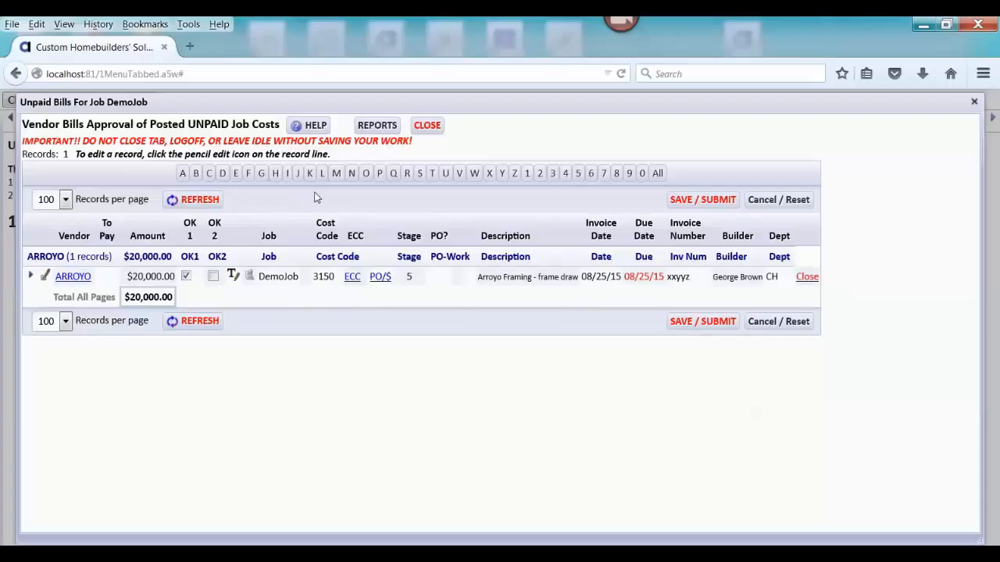
left_click(422, 125)
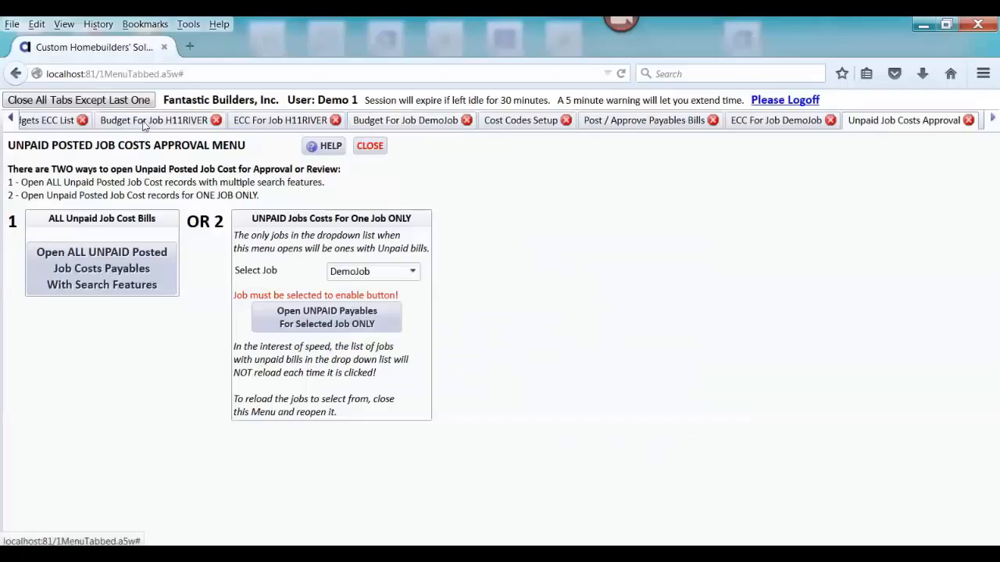
left_click(370, 146)
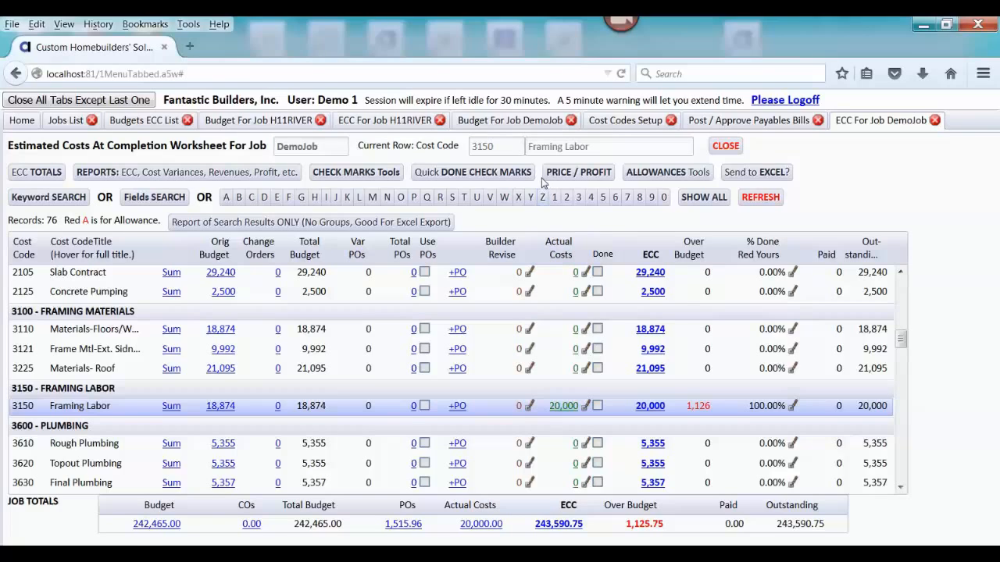
Step: From the job budgets list's summaries, review the Profit and Cash Status of Open Jobs report through its cash status columns
left_click(163, 123)
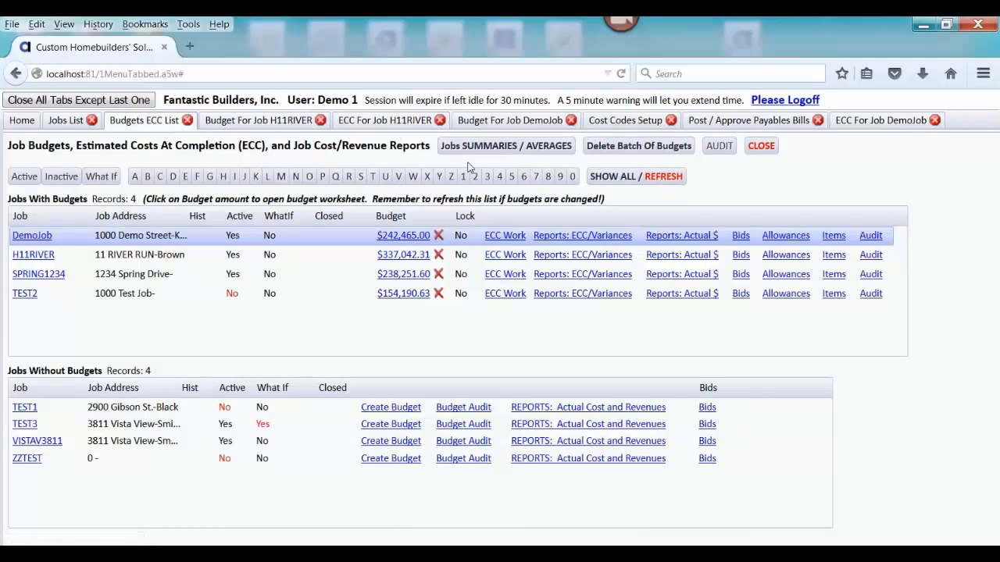
left_click(524, 149)
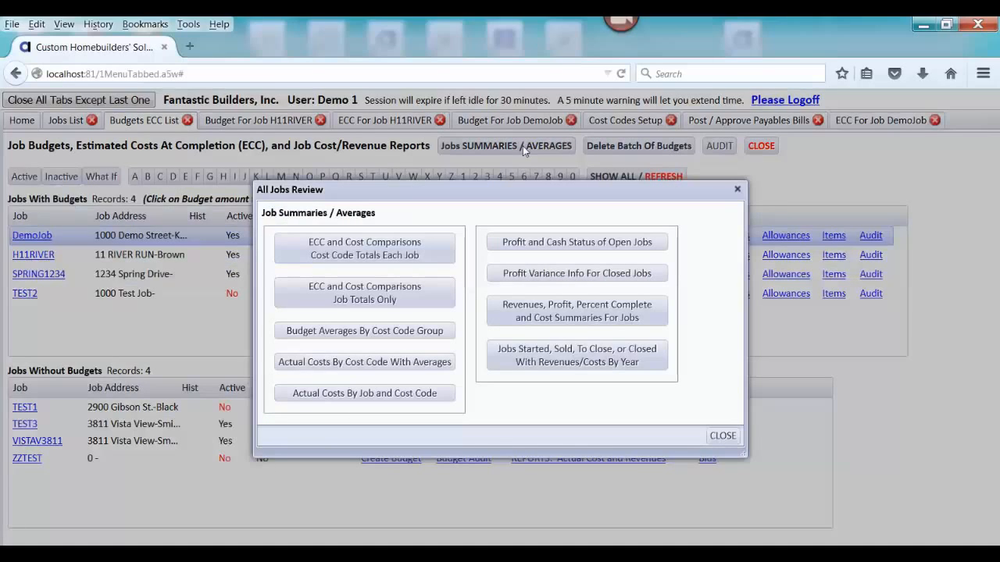
left_click(537, 243)
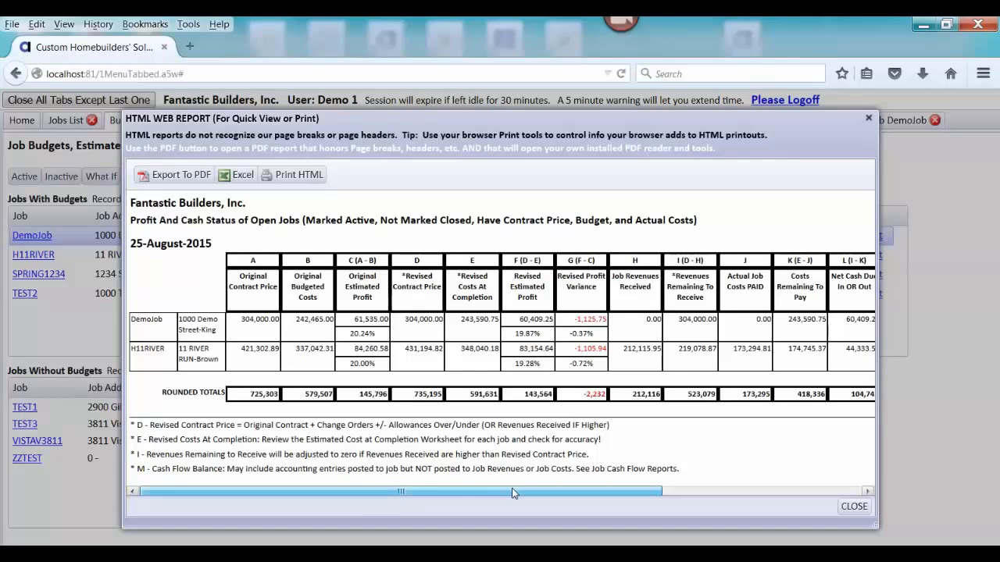
left_click_drag(519, 491, 707, 492)
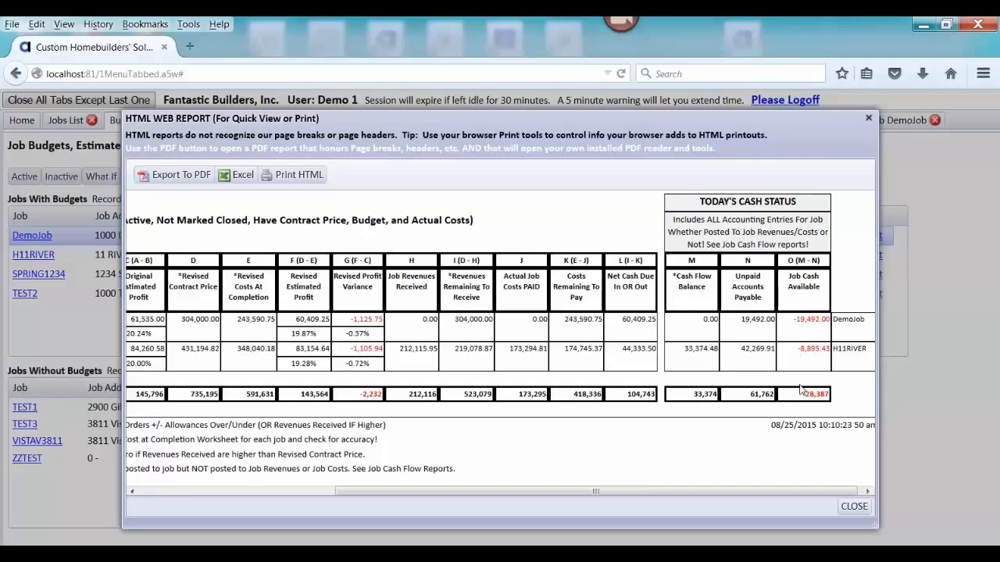
left_click(860, 511)
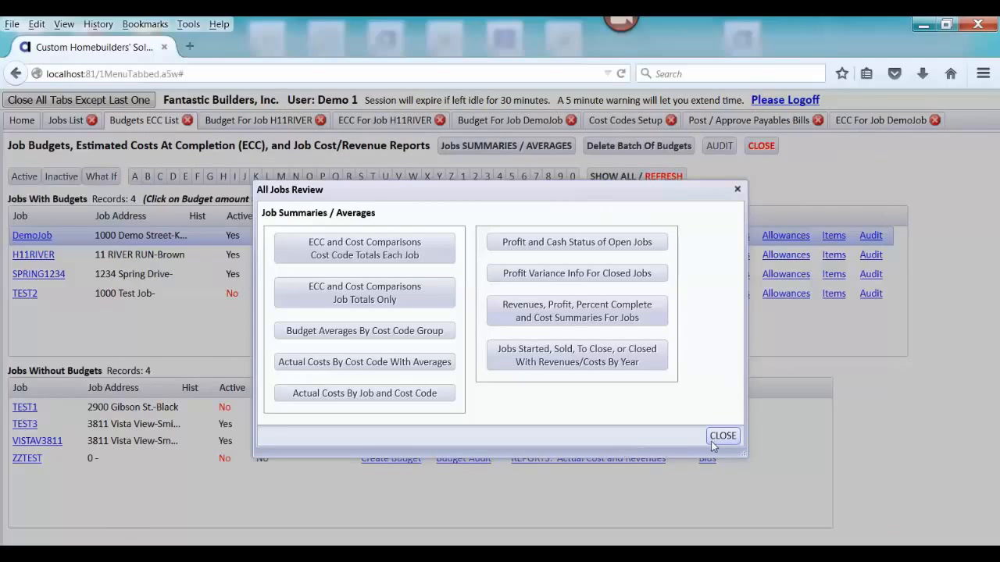
left_click(713, 439)
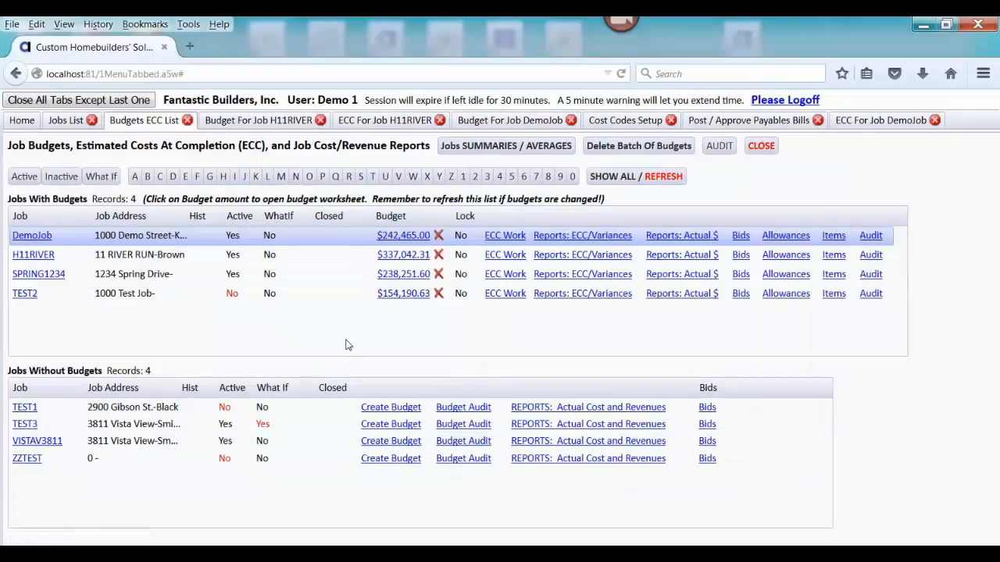